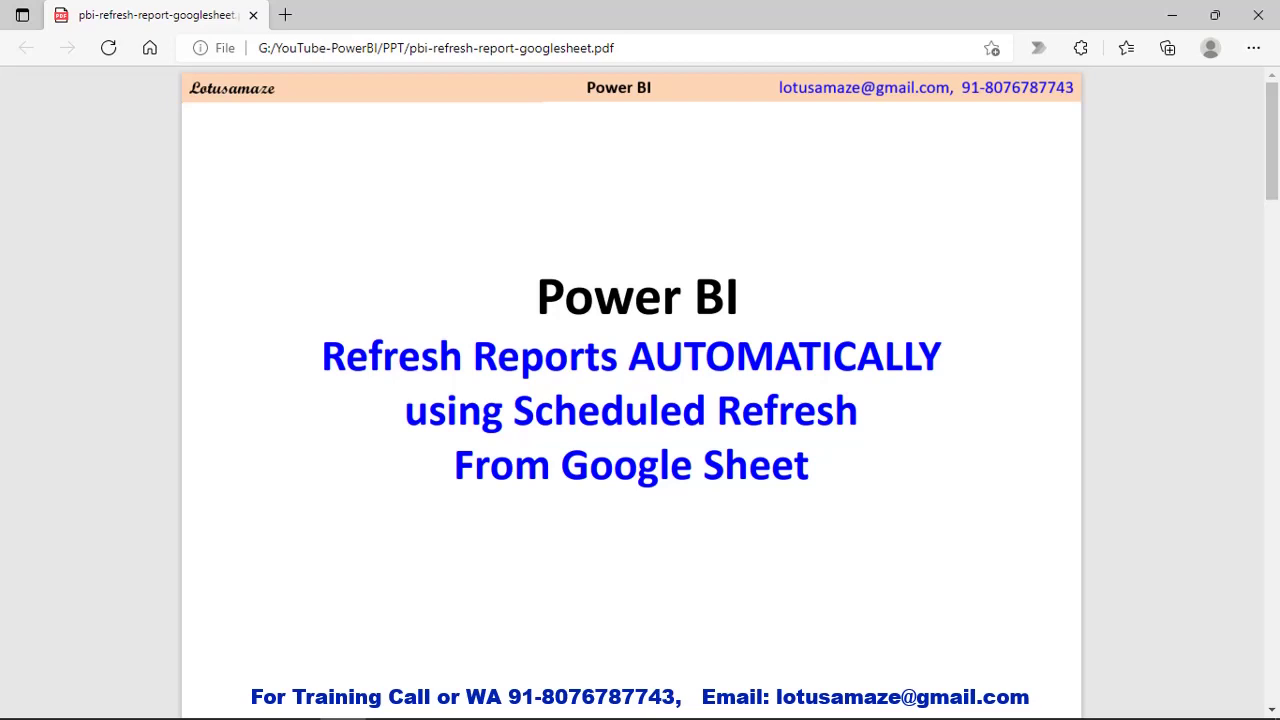
# - Advance the pbi-refresh-report-googlesheet PDF to its Publishing Report Architecture diagram slide
pyautogui.press('pagedown')
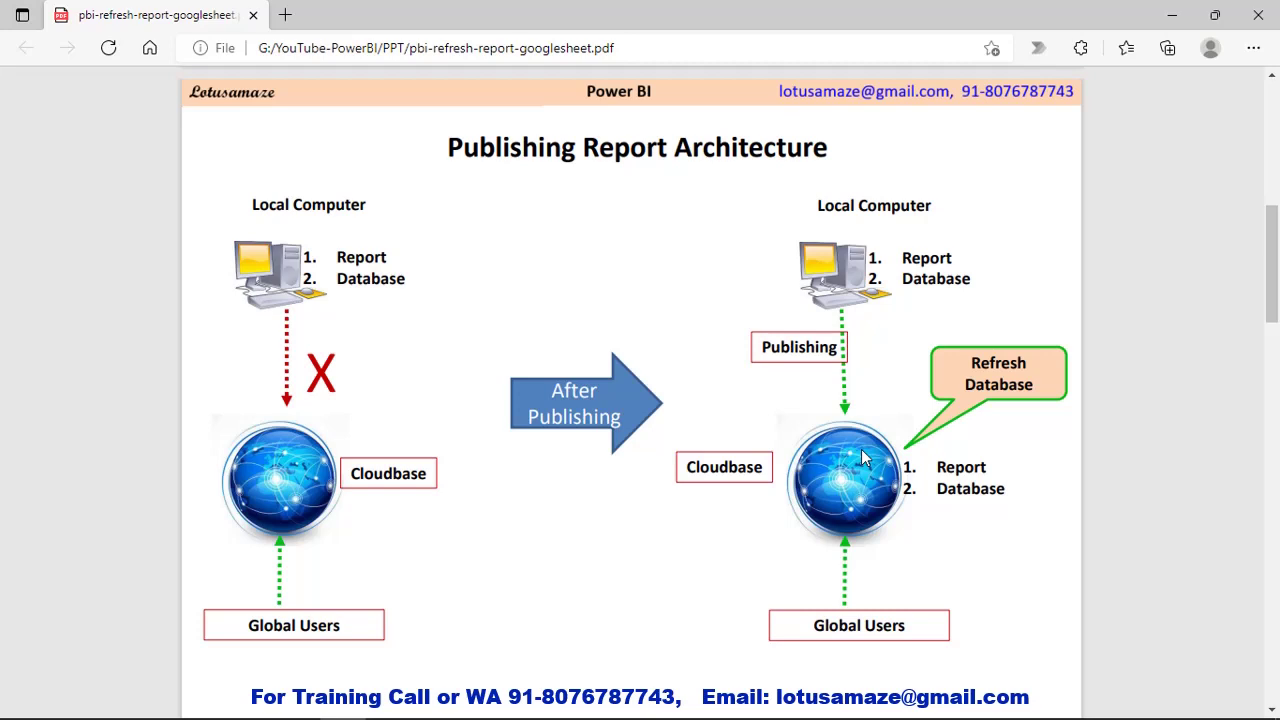
# - Move the PDF on to the on-premise server slide showing the gateway and refresh flow
pyautogui.scroll(-5, 861, 449)
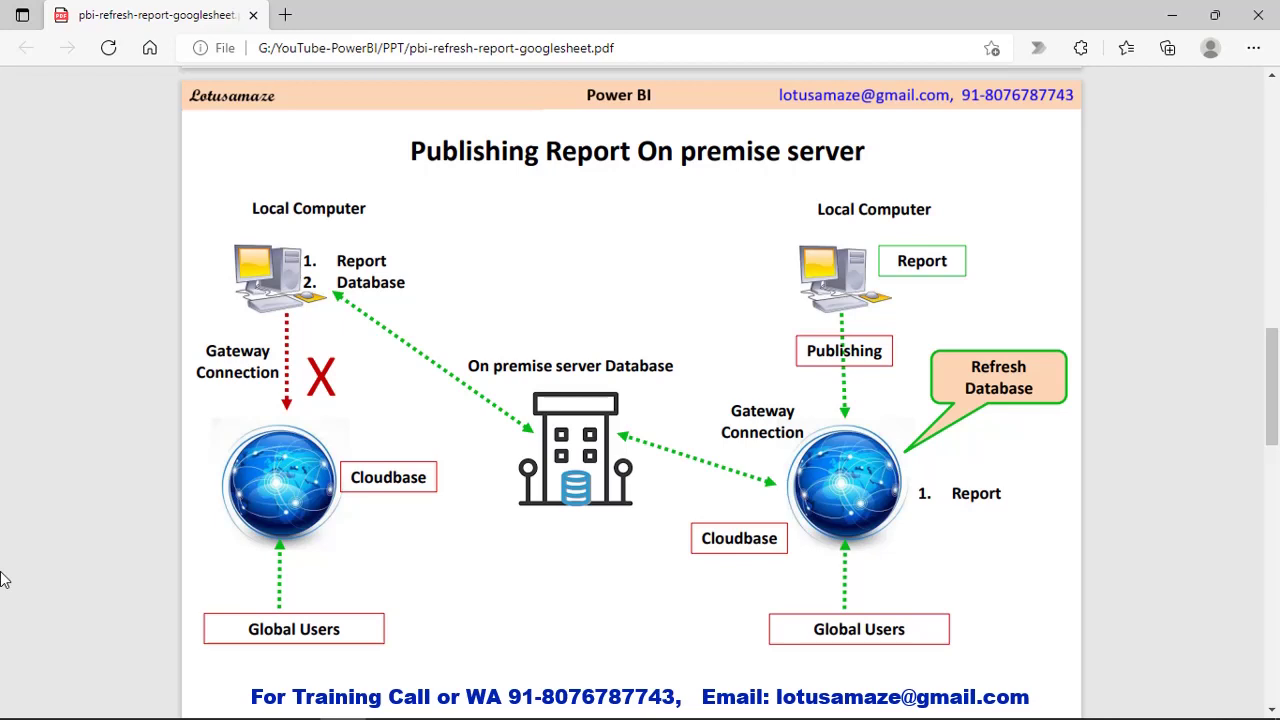
pyautogui.moveTo(250, 702)
pyautogui.moveTo(570, 717)
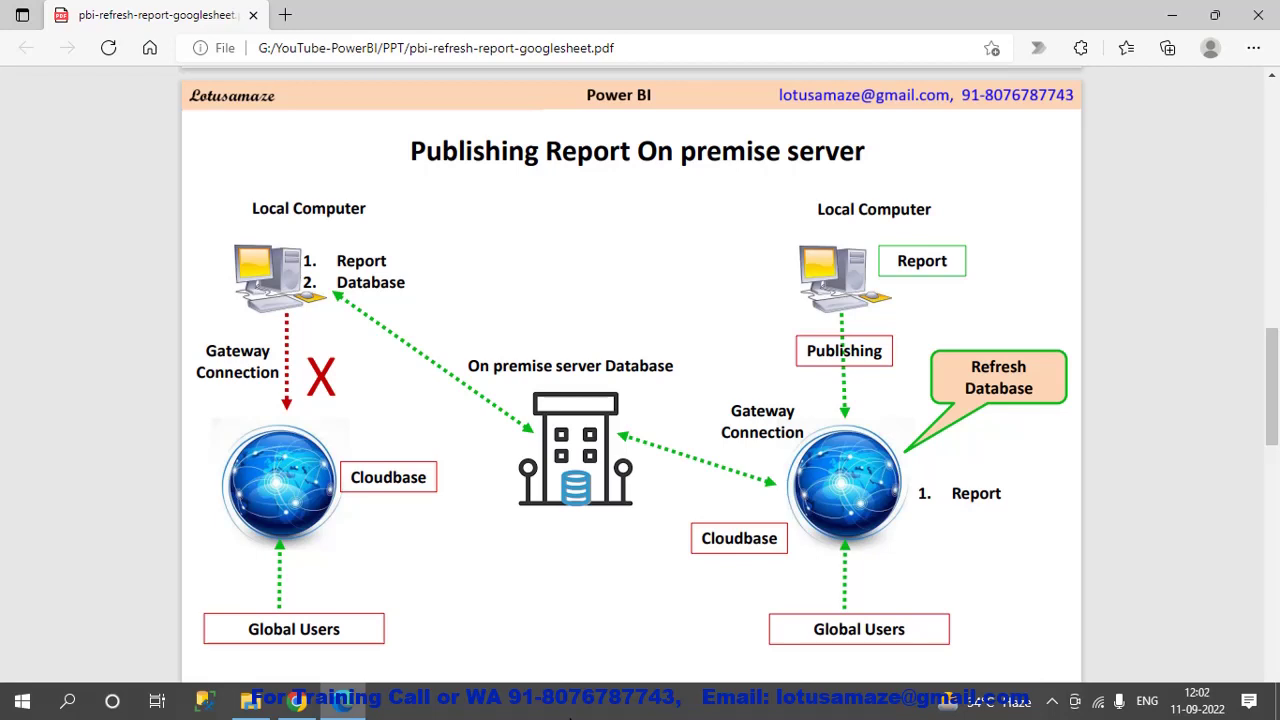
# - Scroll the Google Sheets home list of recent spreadsheets to find Sales-YearWise
pyautogui.scroll(-5, 630, 380)
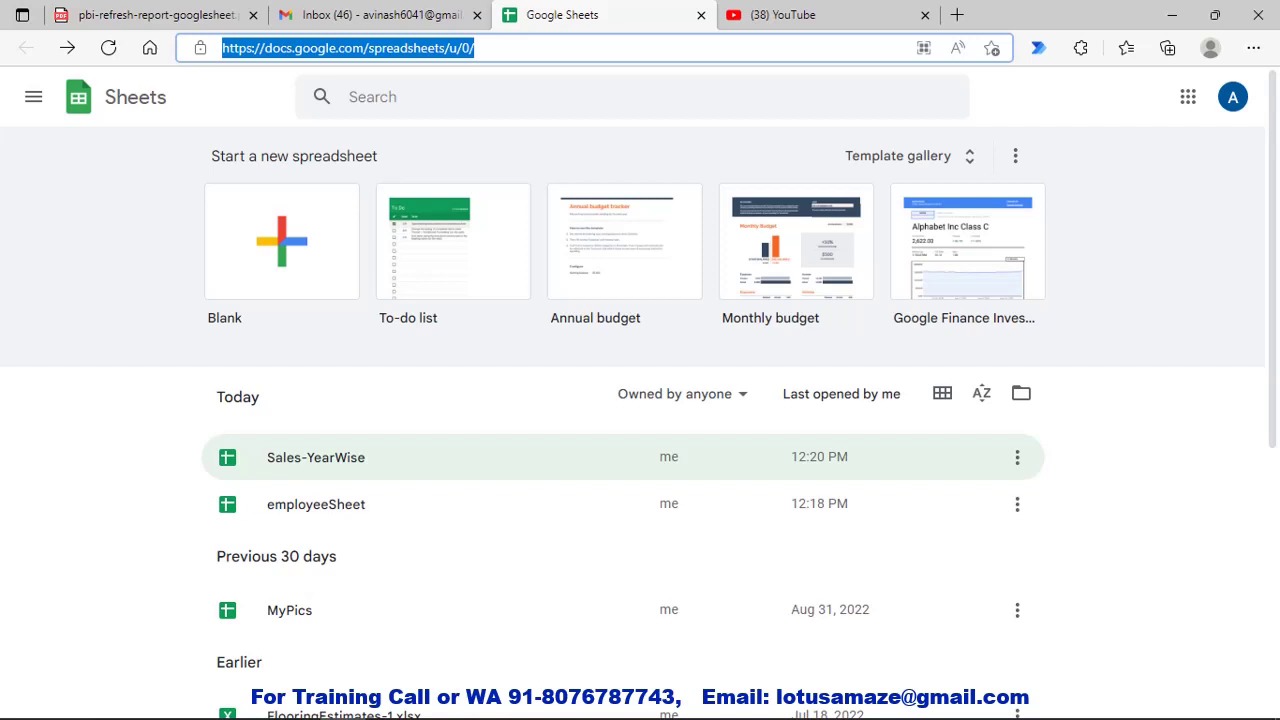
# - Open the Sales-YearWise spreadsheet and select its full web address
pyautogui.click(335, 465)
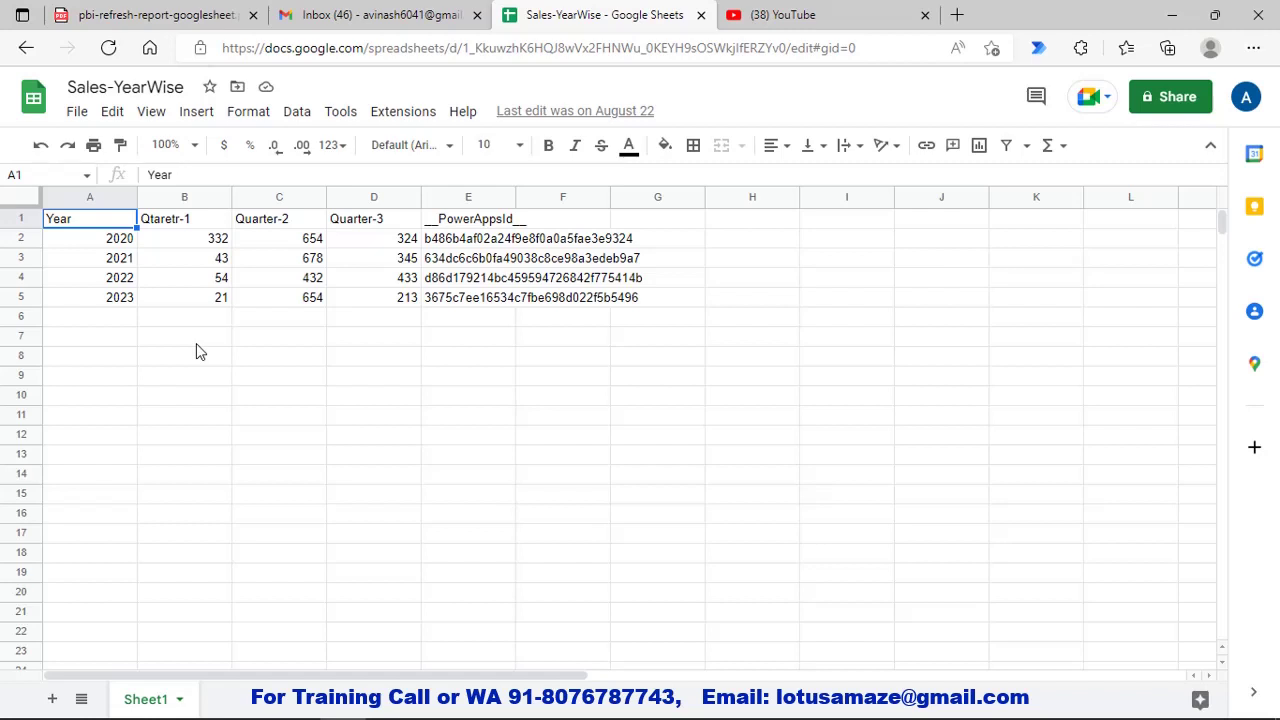
pyautogui.click(409, 50)
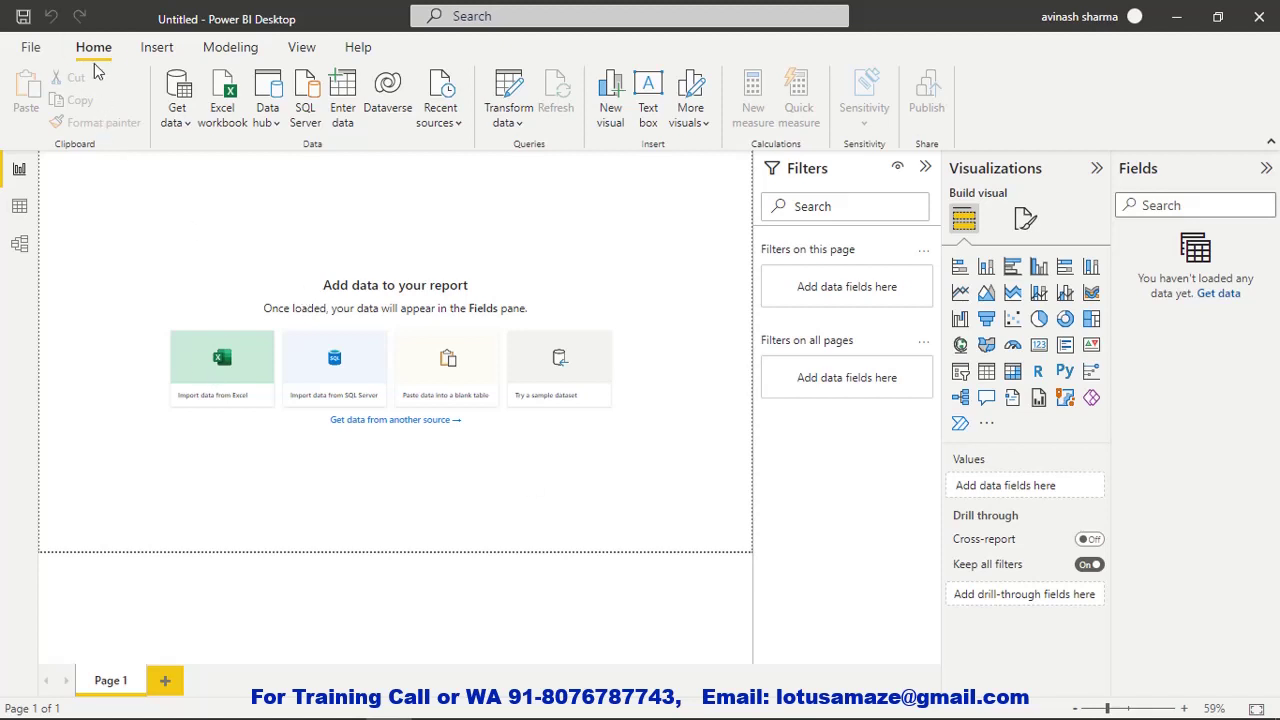
# - Pick the Google Sheets connector from the full Get data catalogue by searching 'google'
pyautogui.click(180, 133)
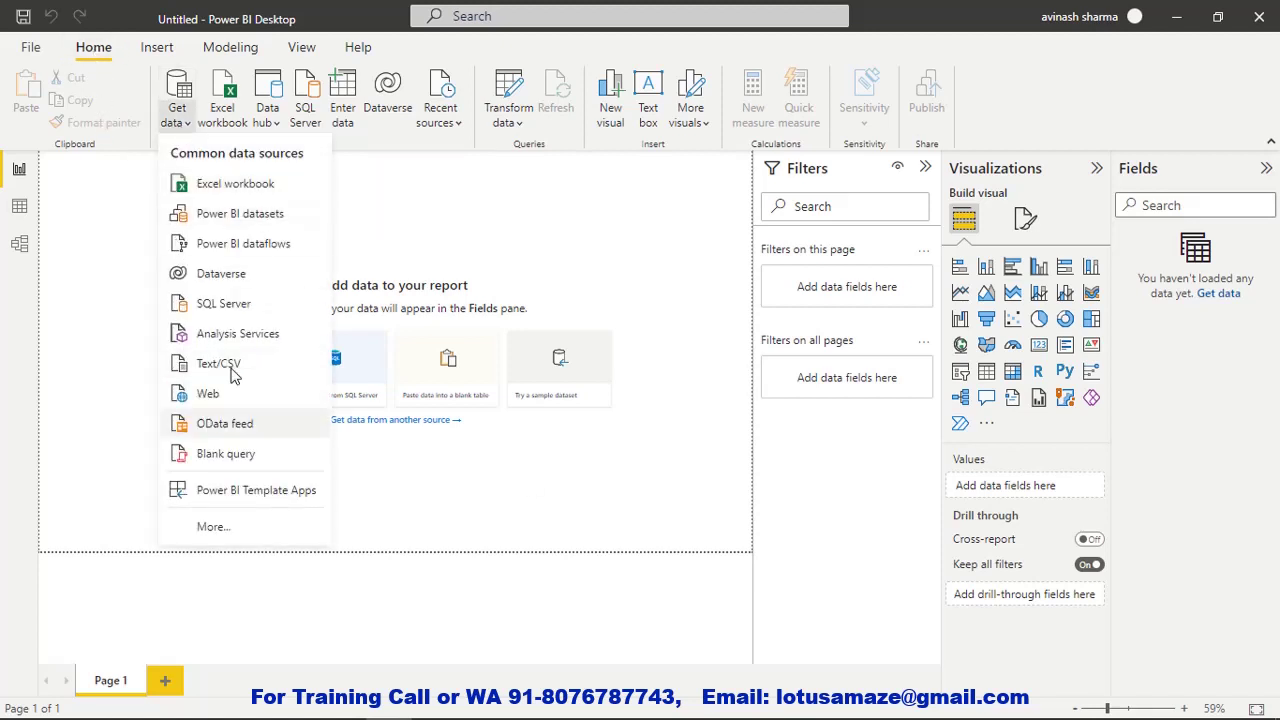
pyautogui.click(211, 535)
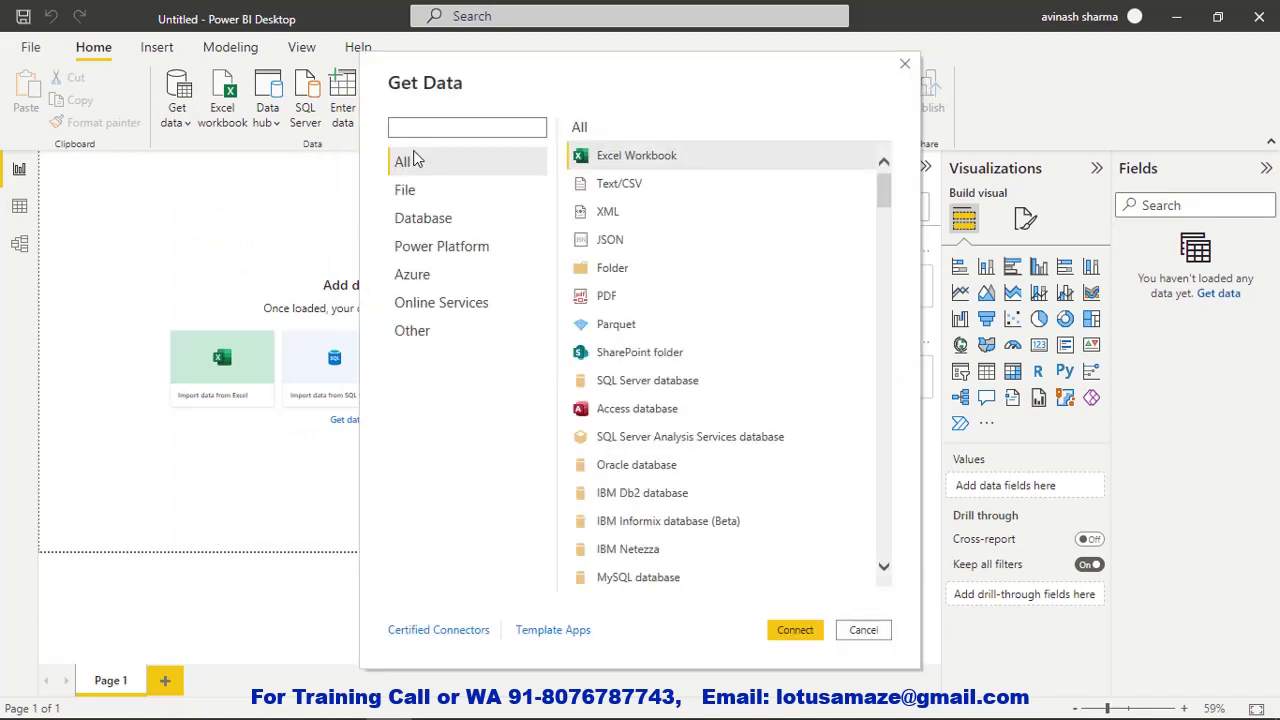
pyautogui.write('google')
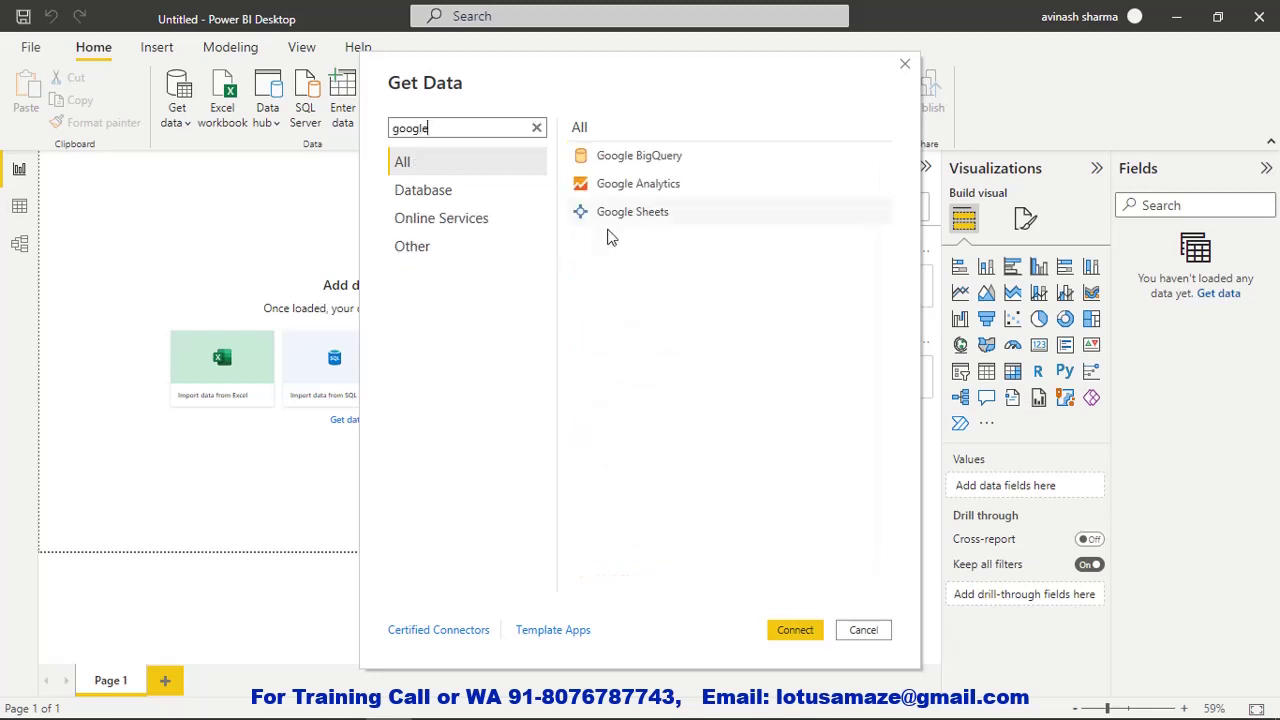
pyautogui.click(627, 223)
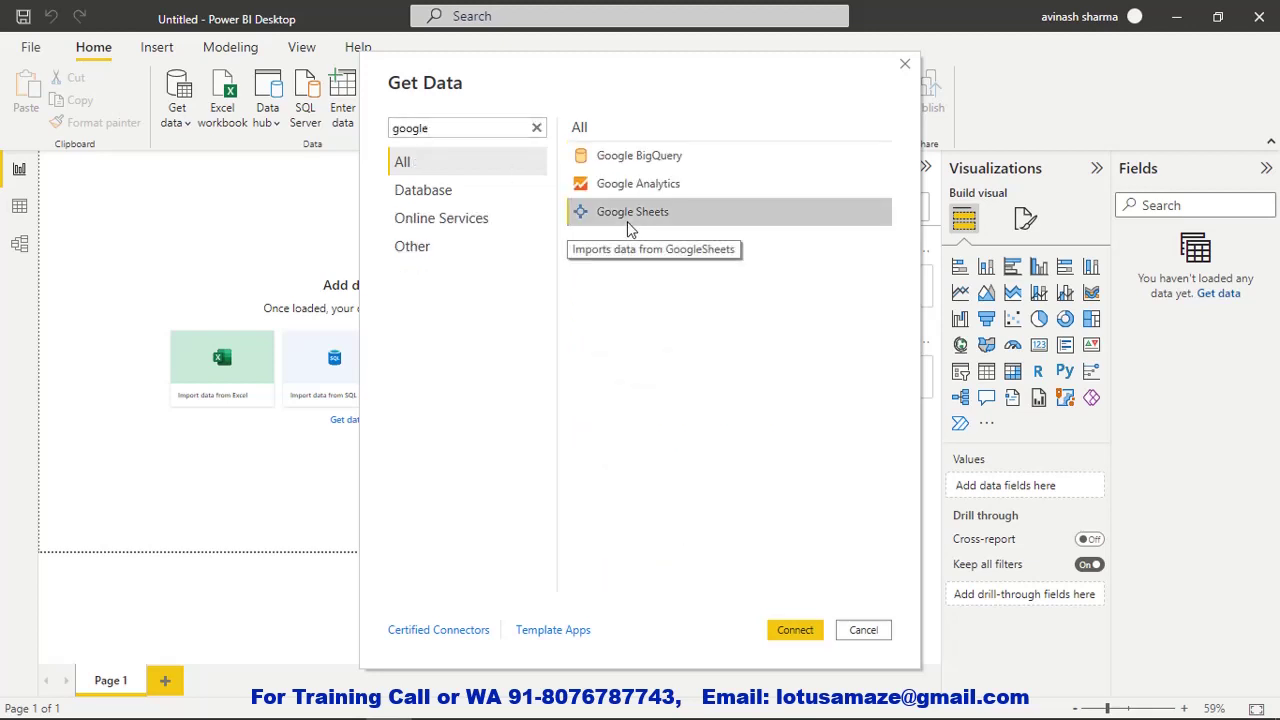
pyautogui.click(792, 630)
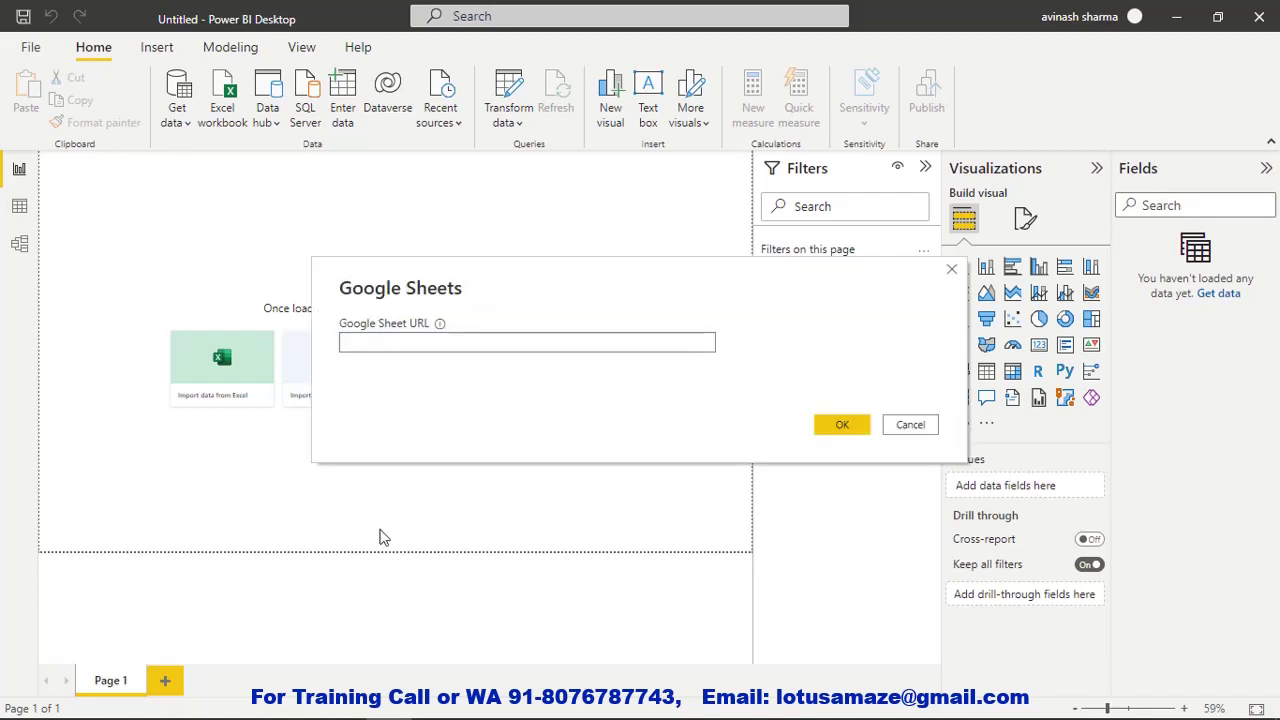
# - Copy the Sales-YearWise sheet's web address from Edge and return to Power BI's URL prompt
pyautogui.moveTo(346, 704)
pyautogui.click(342, 620)
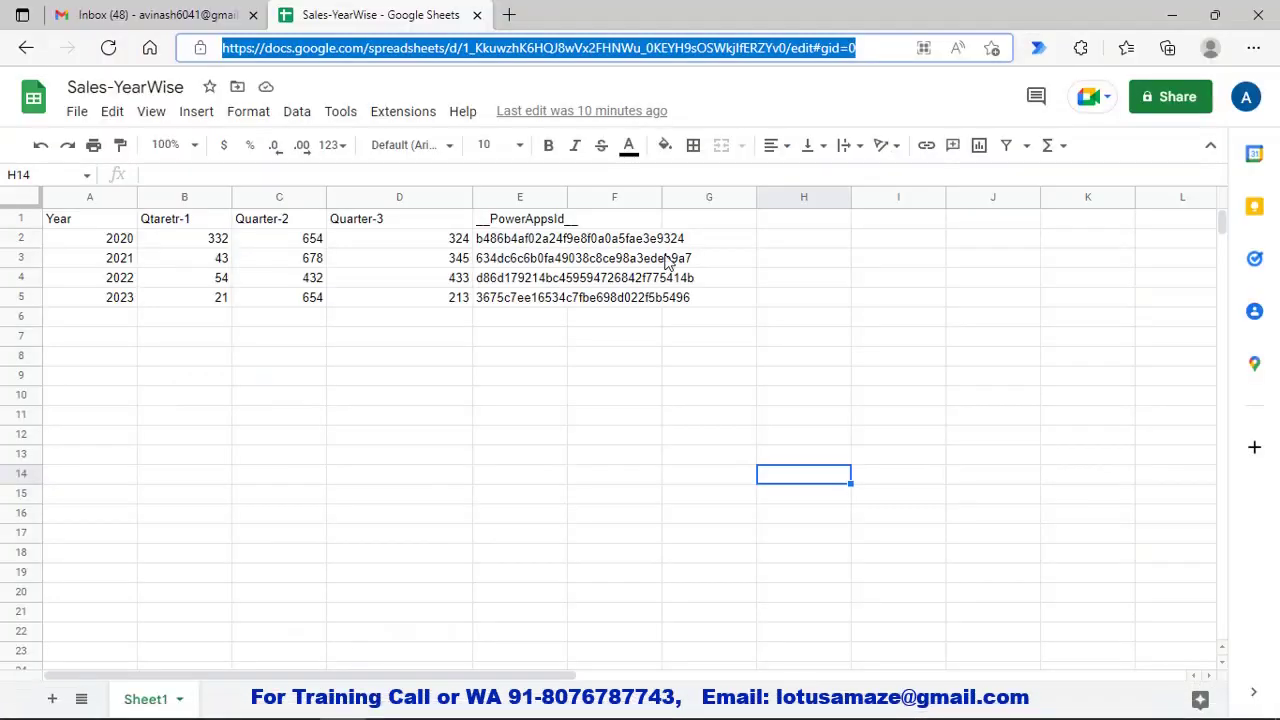
pyautogui.rightClick(659, 60)
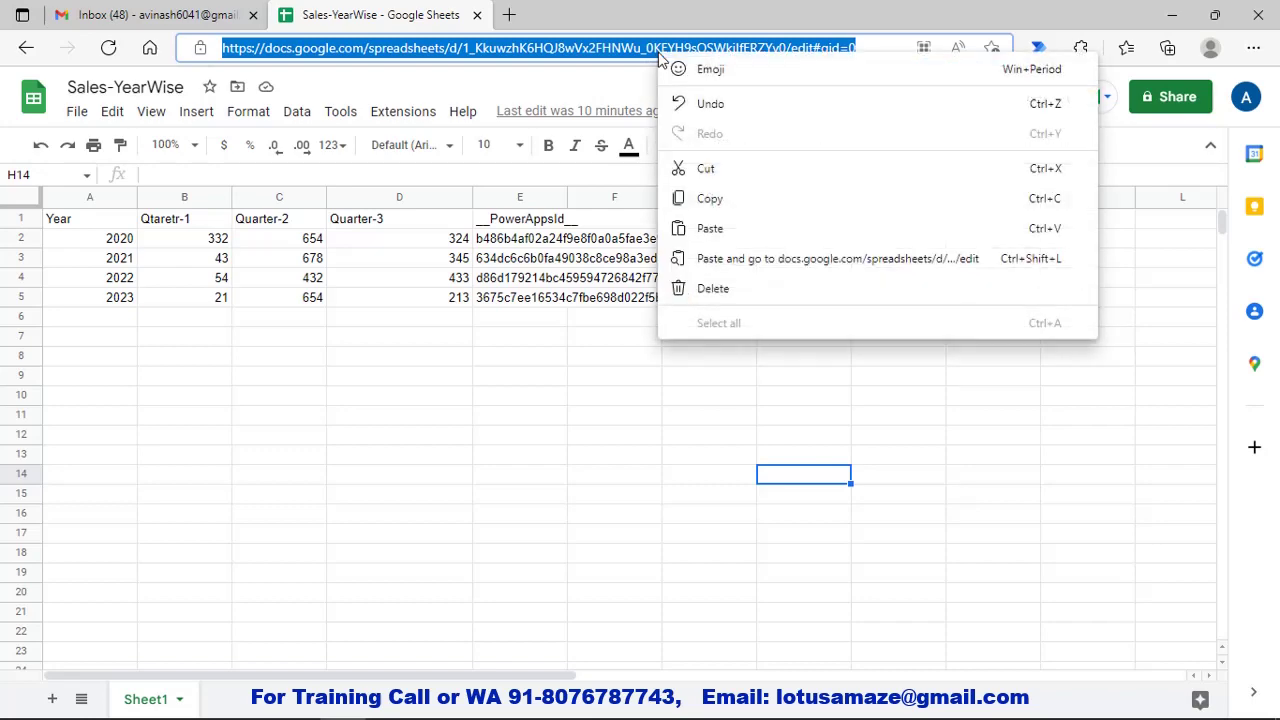
pyautogui.click(690, 194)
pyautogui.click(388, 710)
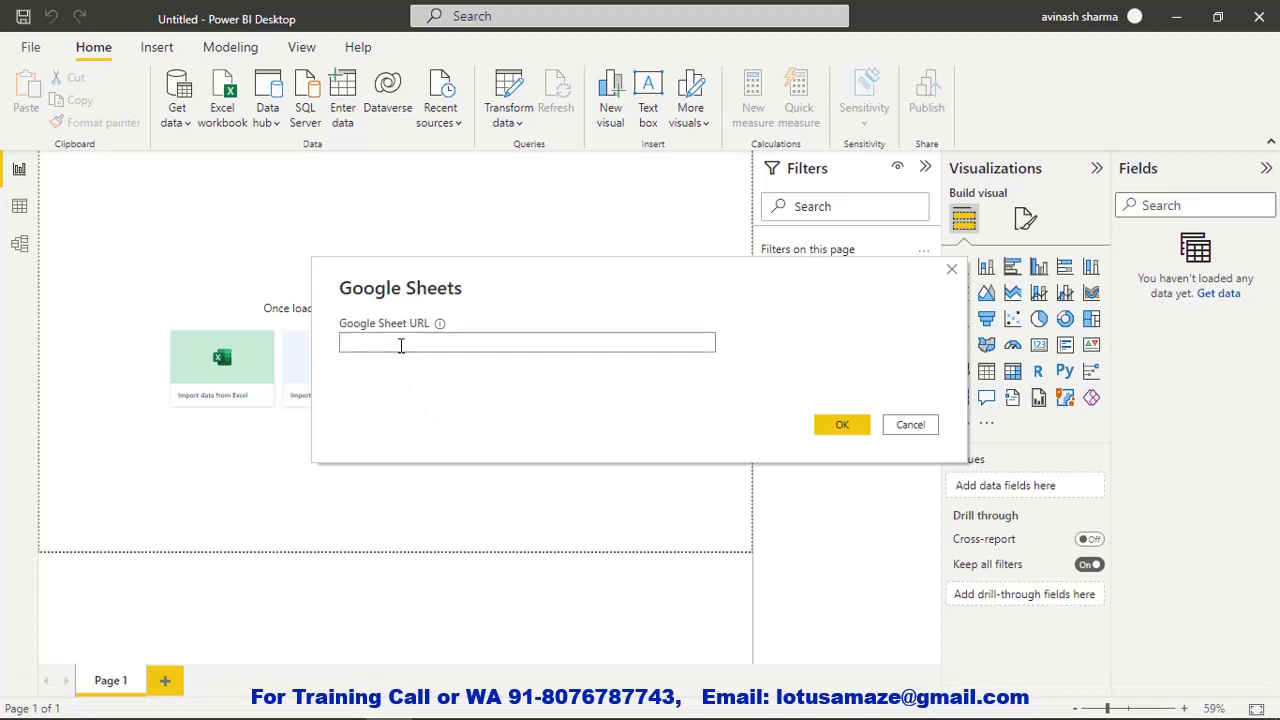
# - Paste the sheet URL, tick Sheet1 in Navigator, load it, and return to Report view
pyautogui.rightClick(400, 345)
pyautogui.click(463, 432)
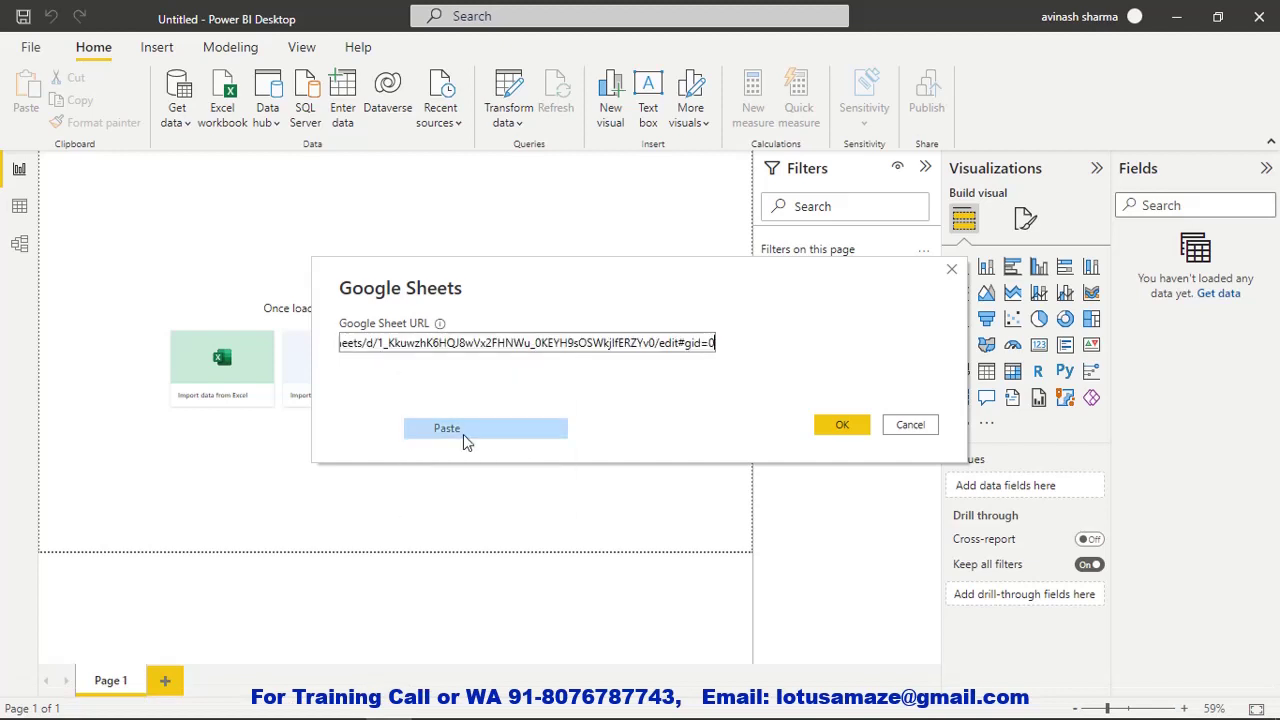
pyautogui.click(842, 424)
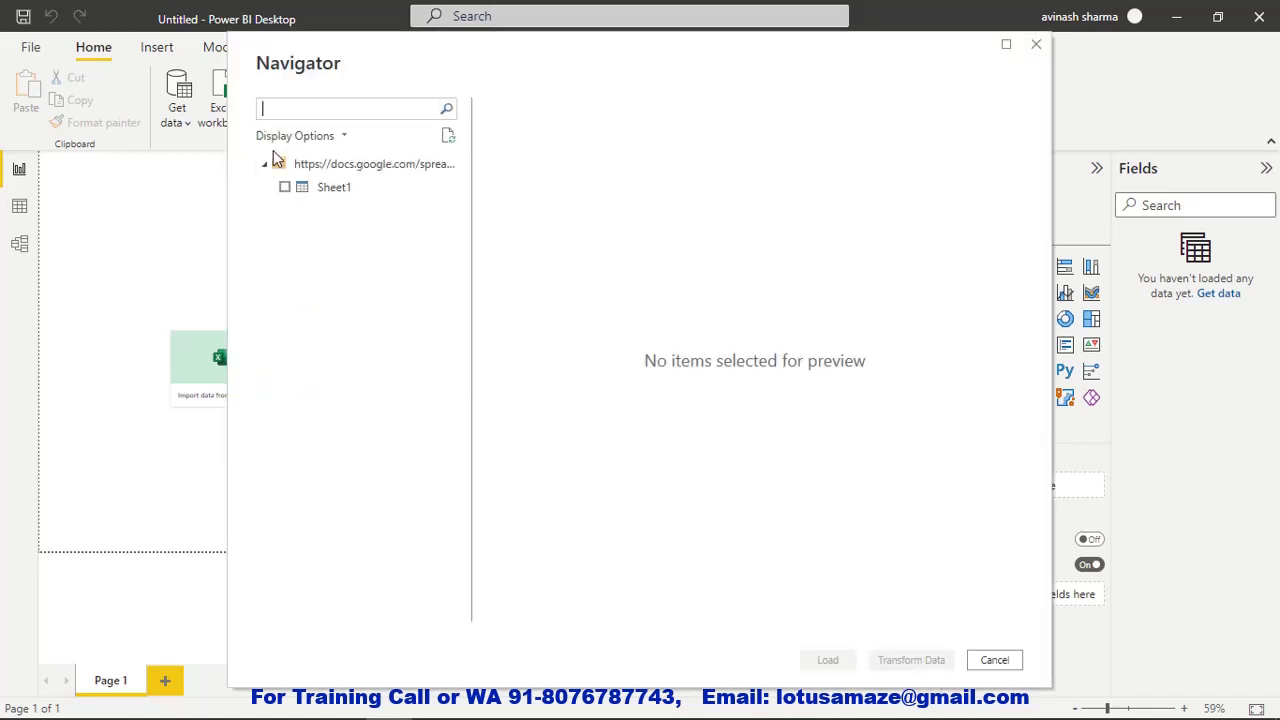
pyautogui.click(285, 187)
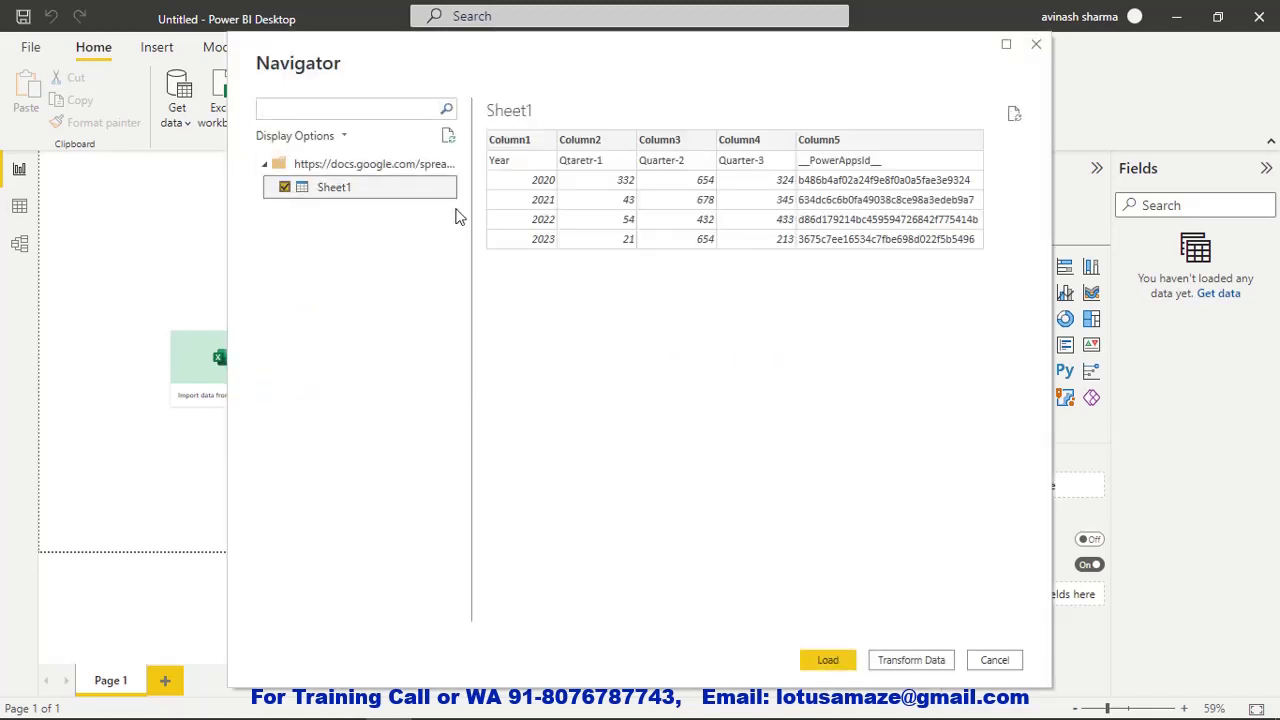
pyautogui.click(826, 662)
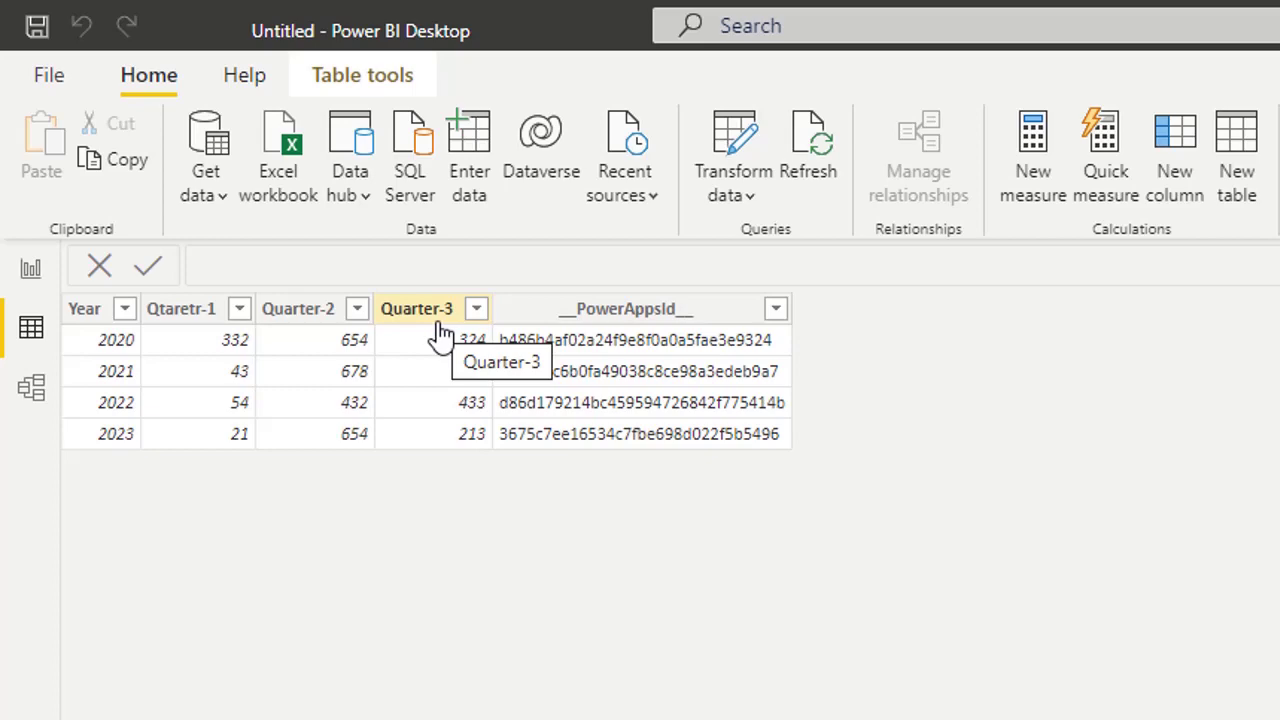
pyautogui.click(31, 268)
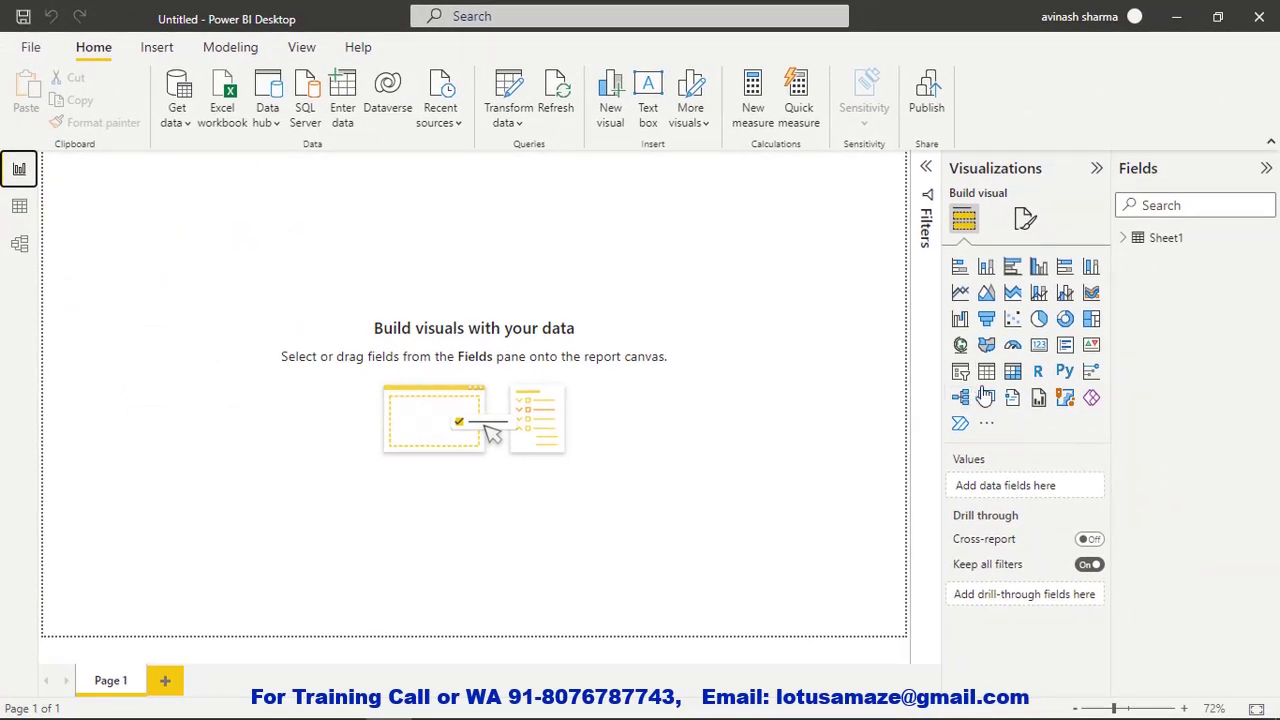
# - Add a centred table visual showing Year, Qtaretr-1, Quarter-2 and Quarter-3 from Sheet1
pyautogui.click(988, 376)
pyautogui.moveTo(220, 270); pyautogui.dragTo(570, 376)
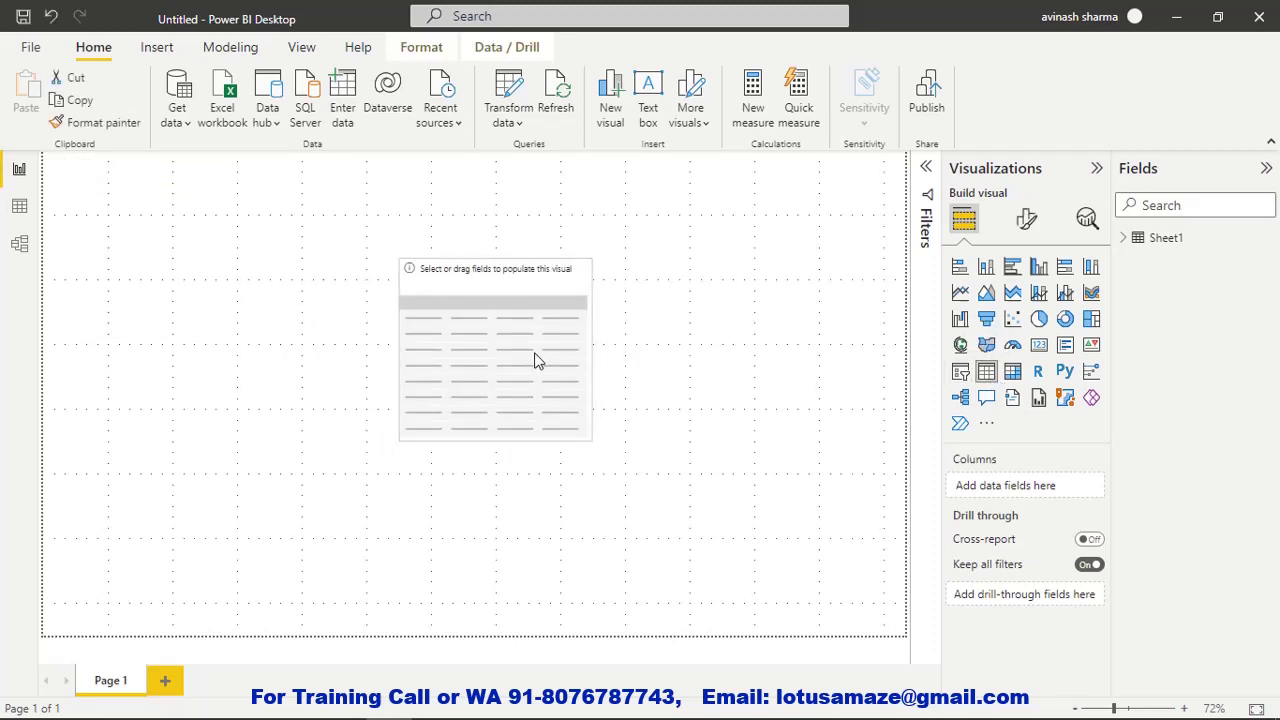
pyautogui.click(1124, 240)
pyautogui.moveTo(1166, 354); pyautogui.dragTo(1068, 487)
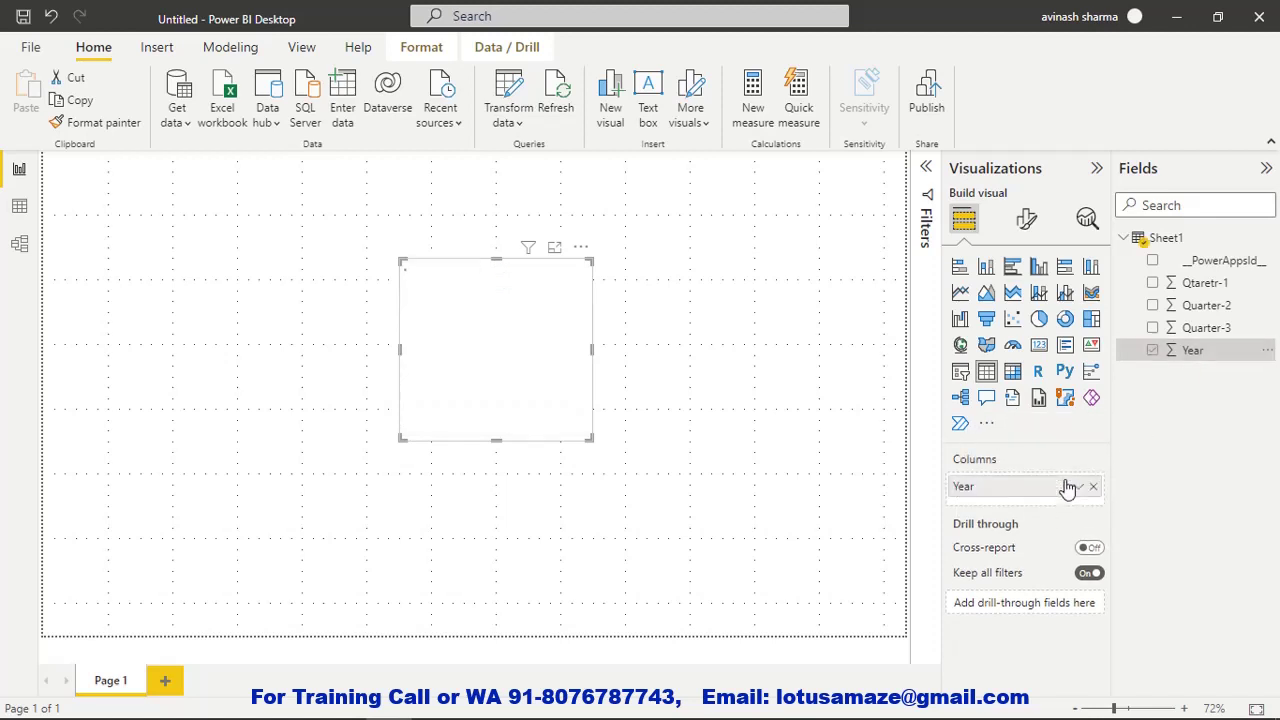
pyautogui.click(1152, 283)
pyautogui.click(1154, 306)
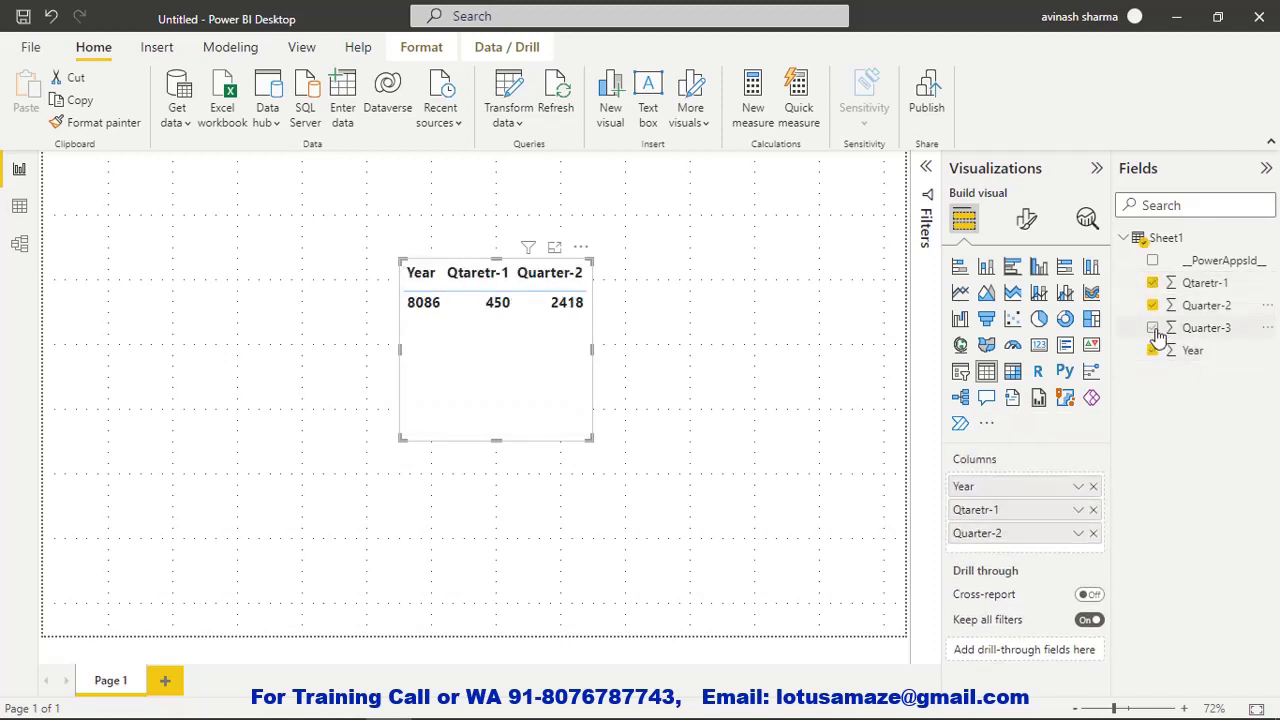
pyautogui.click(1154, 329)
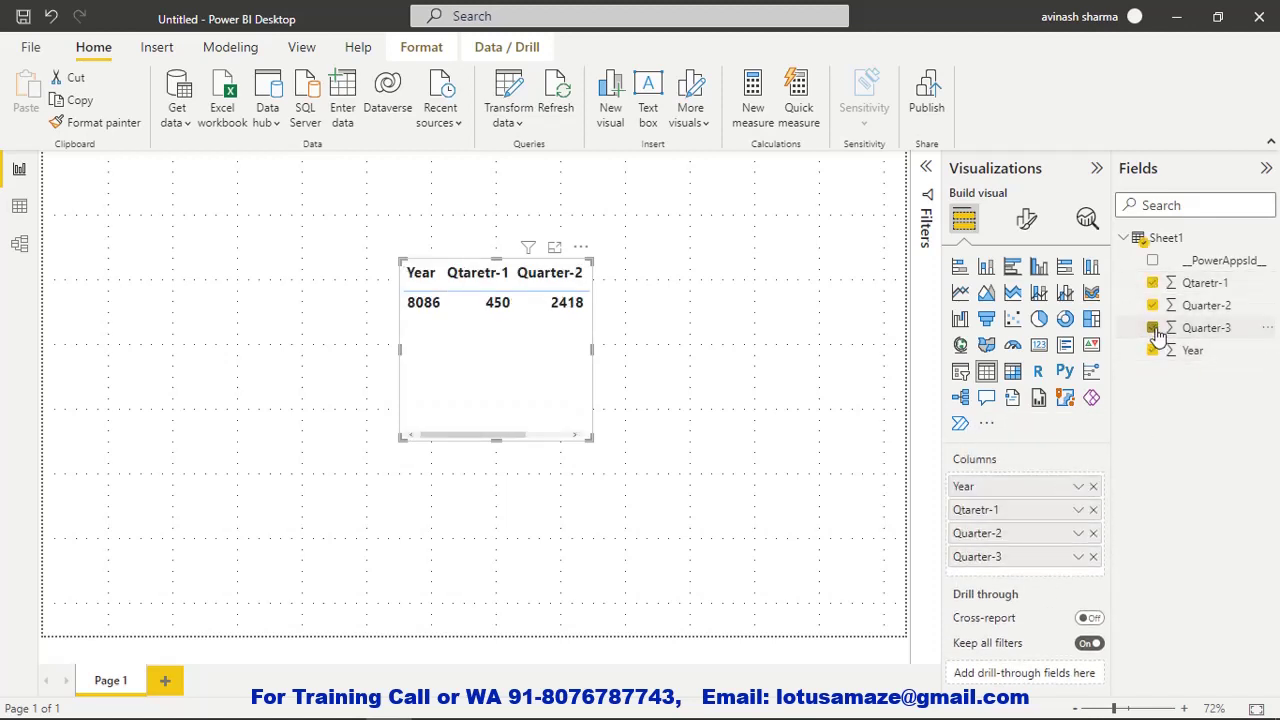
# - Set Year to Don't summarize, then save the report as YearWiseSalesData for publishing
pyautogui.click(1078, 487)
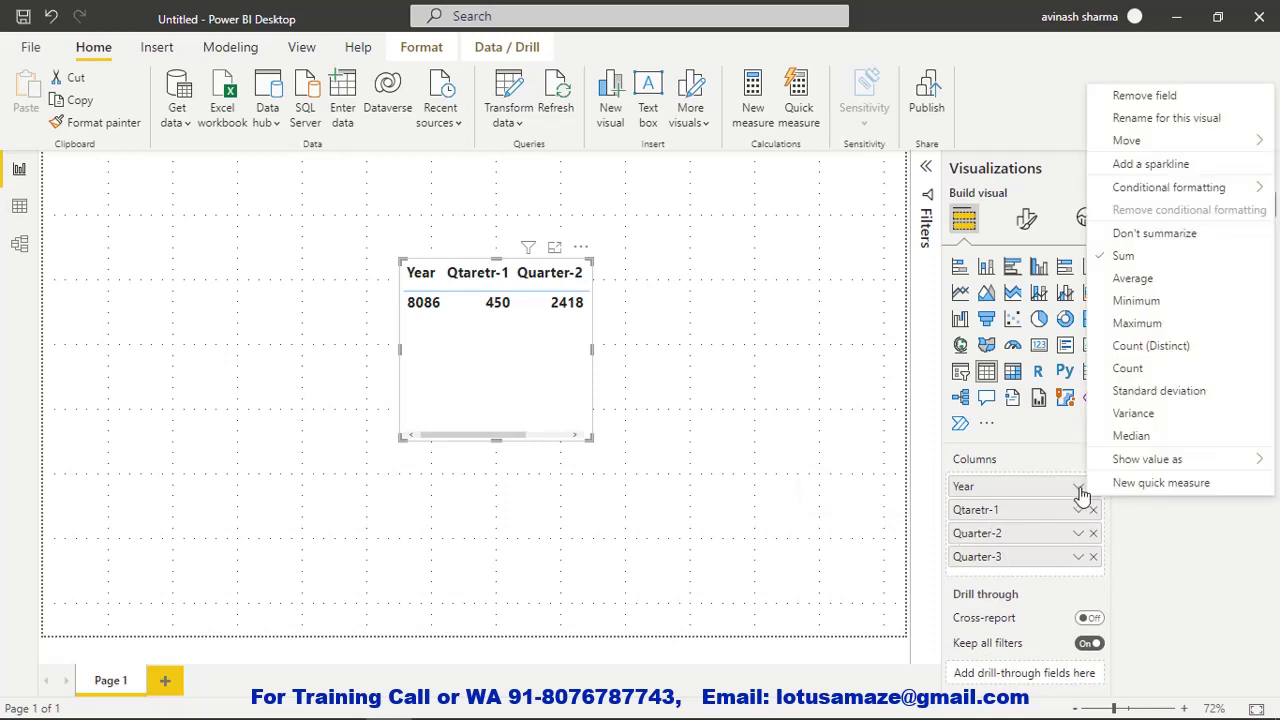
pyautogui.click(1132, 236)
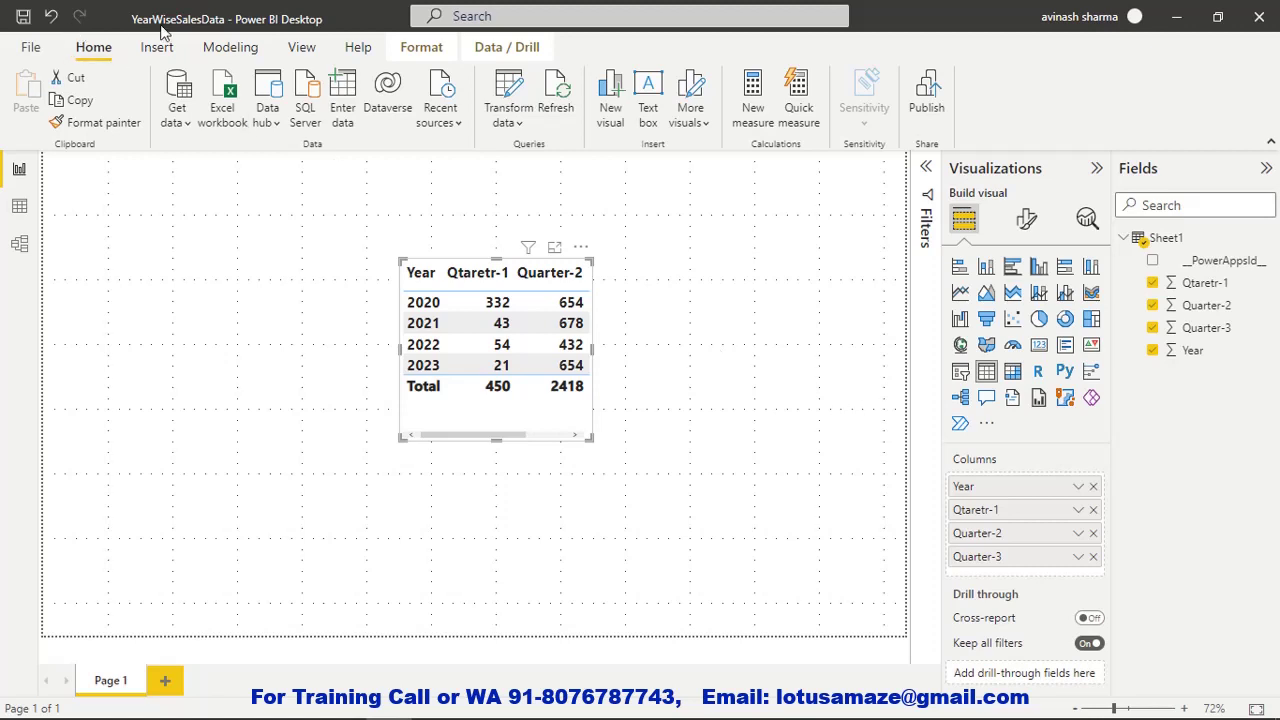
pyautogui.click(925, 95)
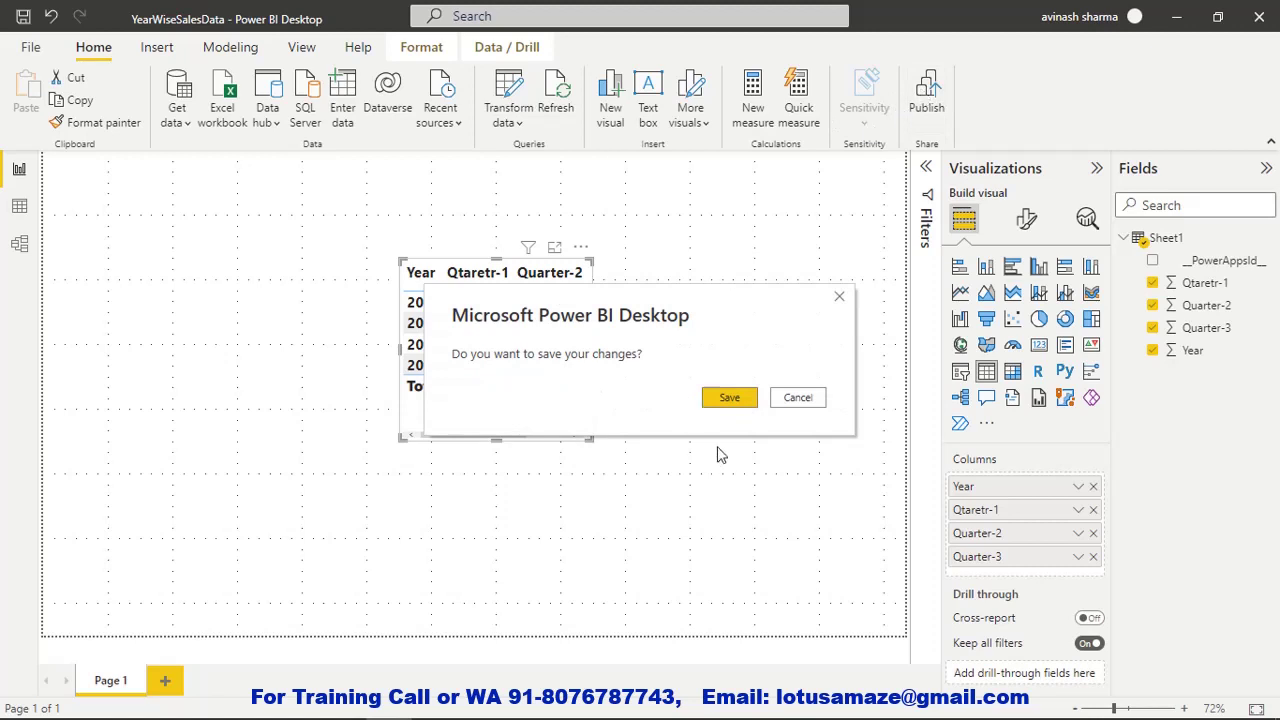
pyautogui.click(732, 400)
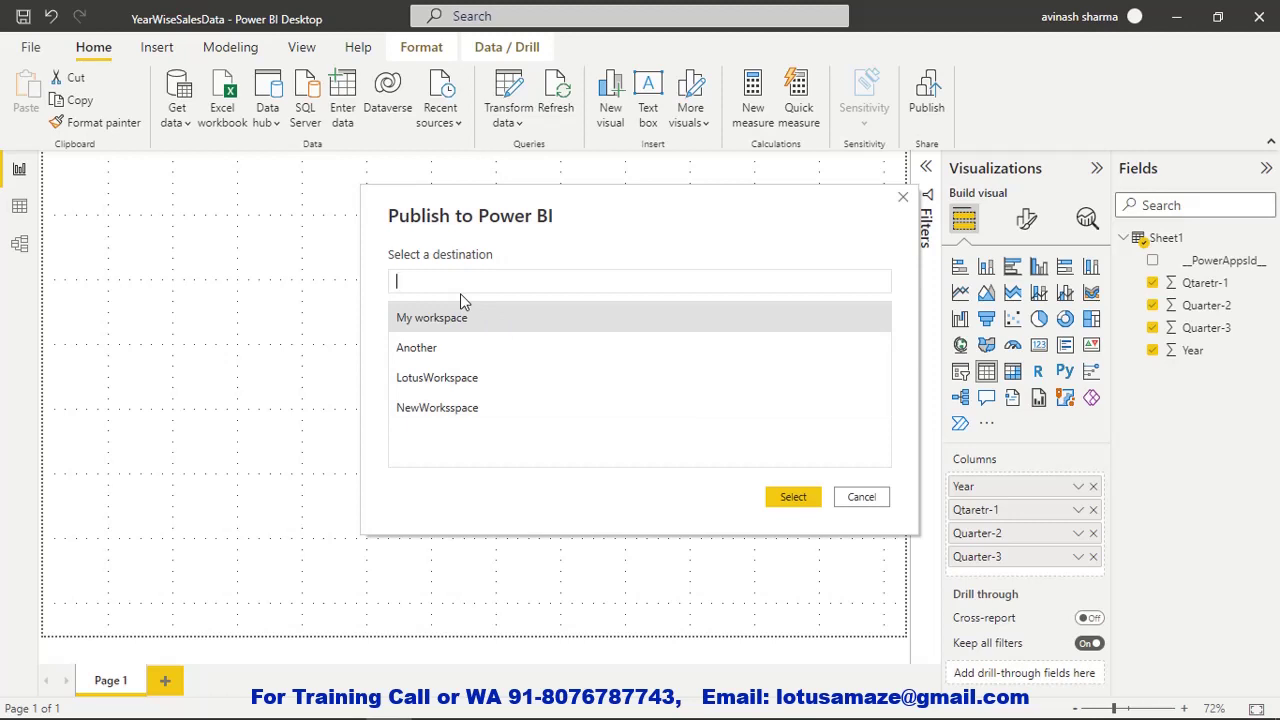
# - Publish YearWiseSalesData to My workspace and open it in the Power BI service
pyautogui.click(458, 320)
pyautogui.click(794, 500)
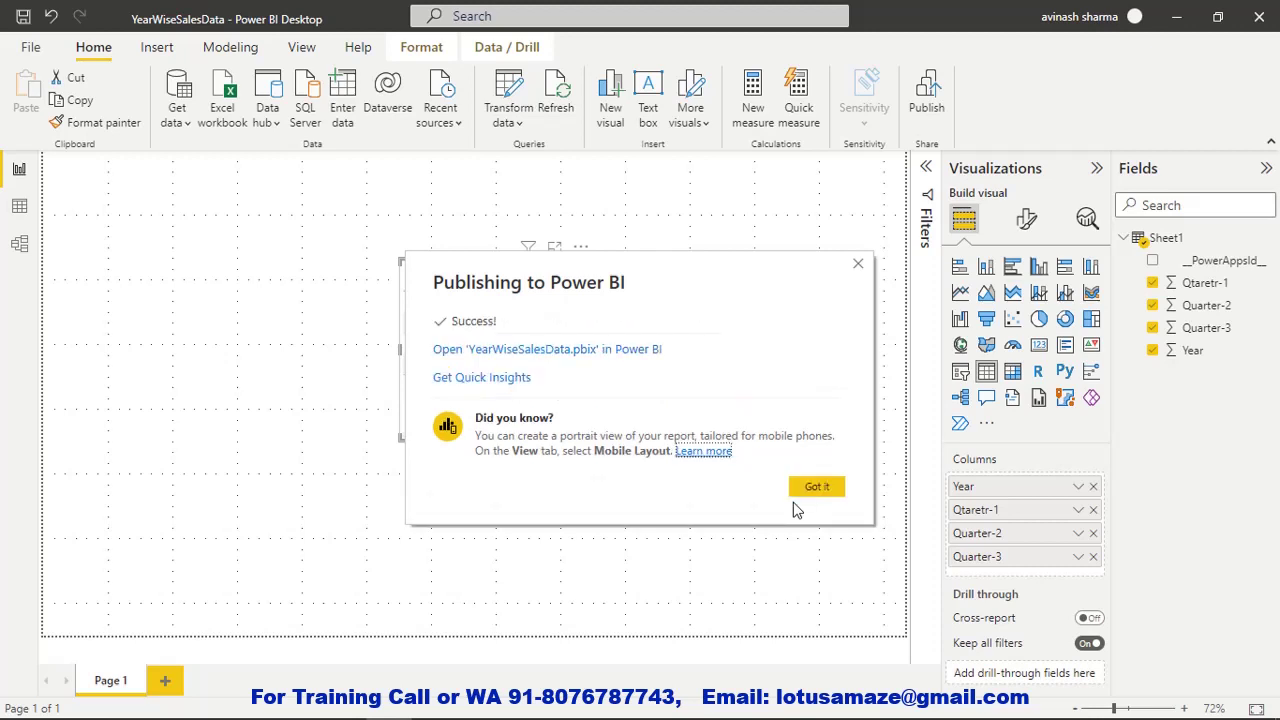
pyautogui.click(597, 358)
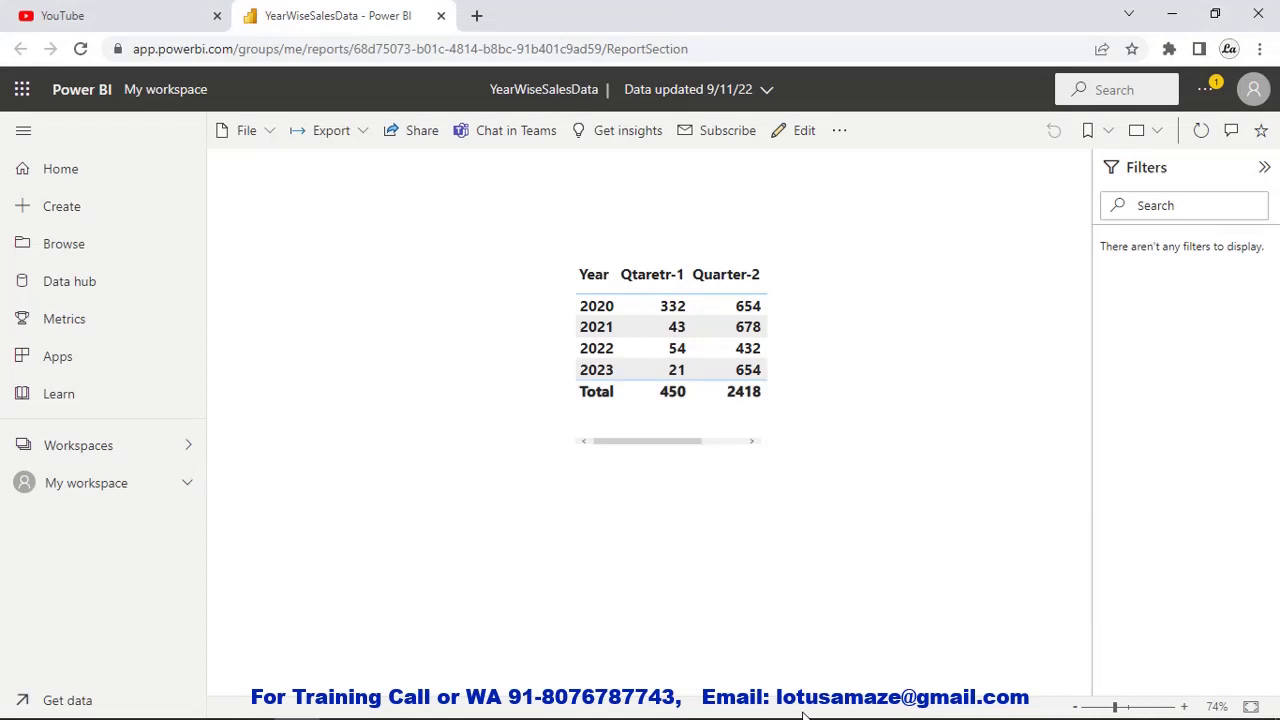
# - In the Google Sheet, enter 2024, 444, 345 and 456 across cells A6 to D6
pyautogui.moveTo(803, 716)
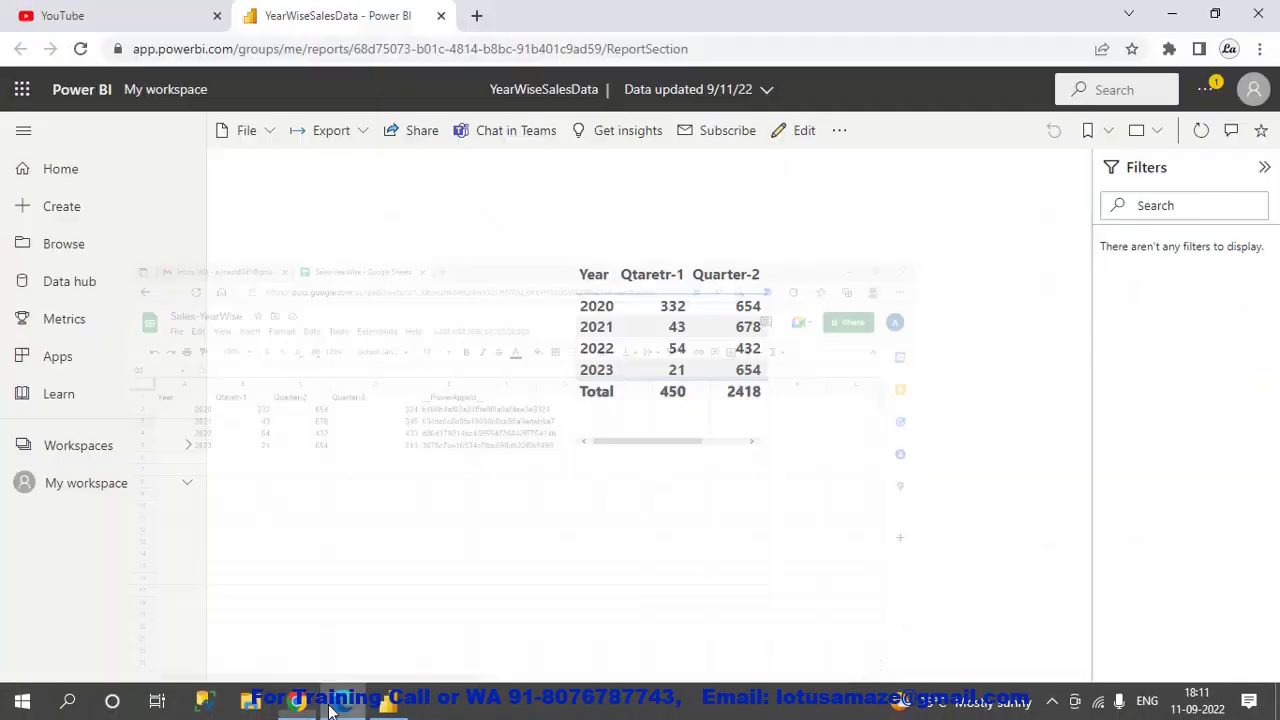
pyautogui.click(335, 703)
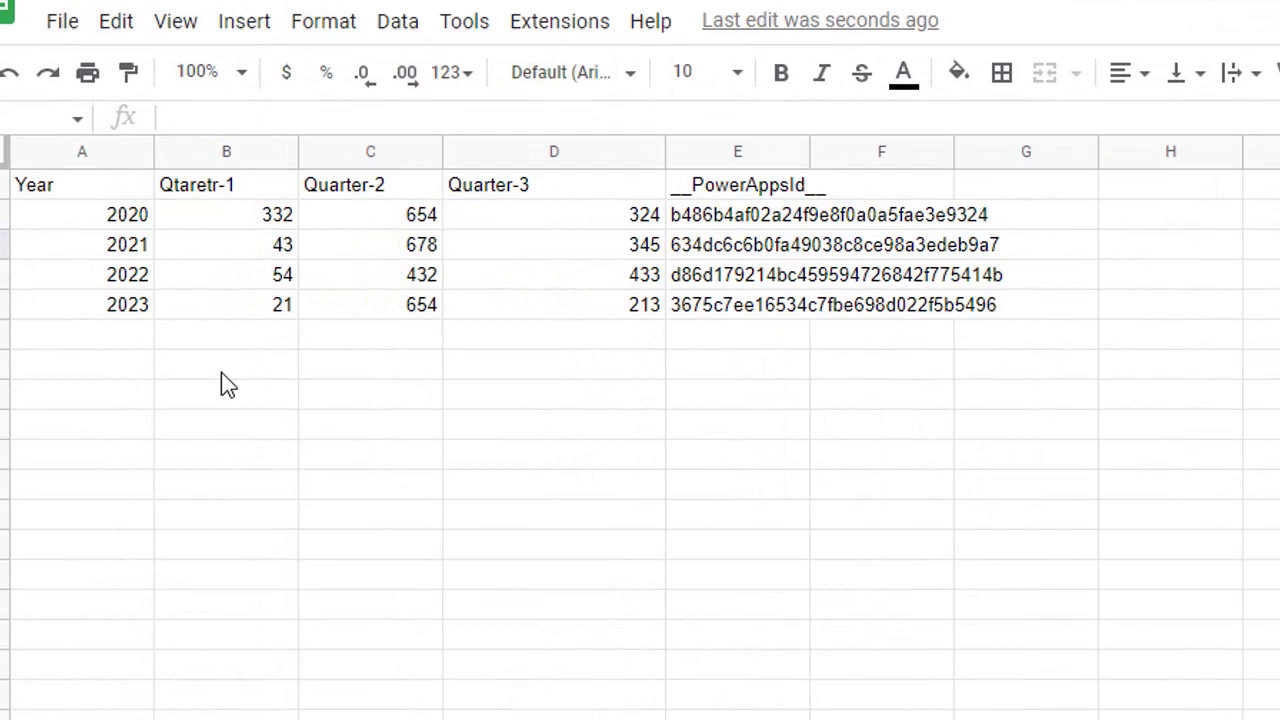
pyautogui.click(147, 341)
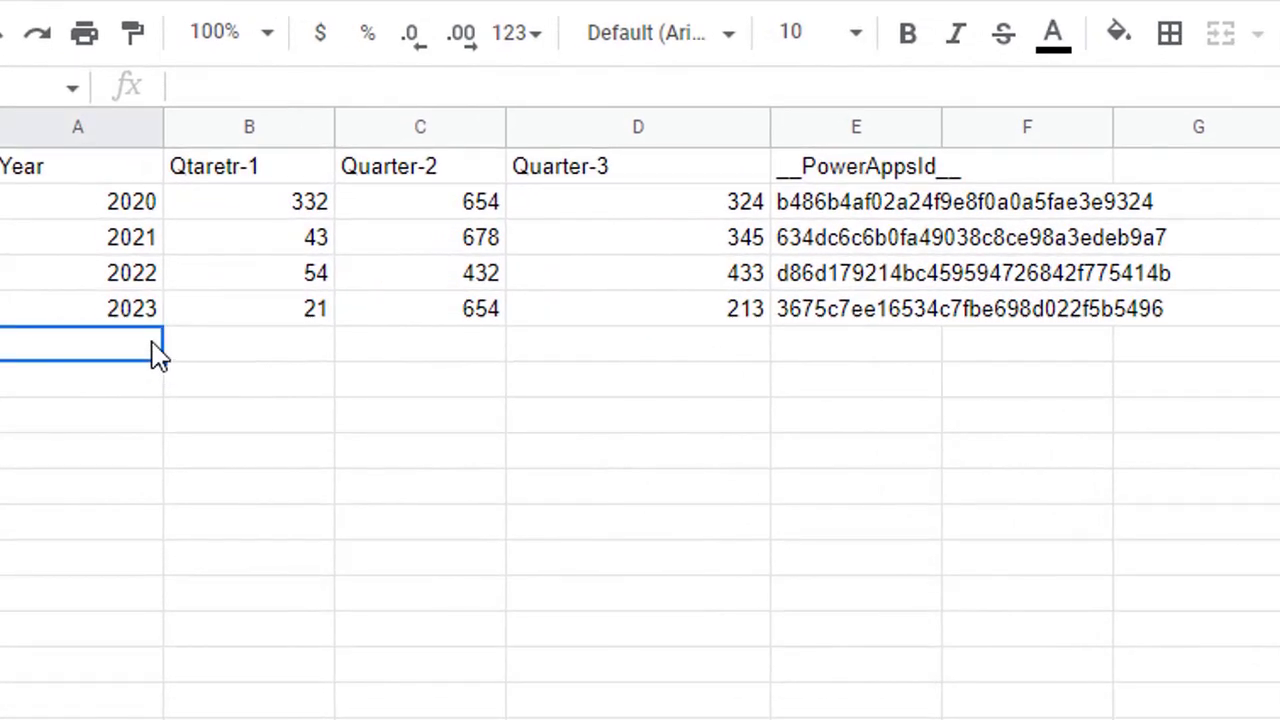
pyautogui.write('2024')
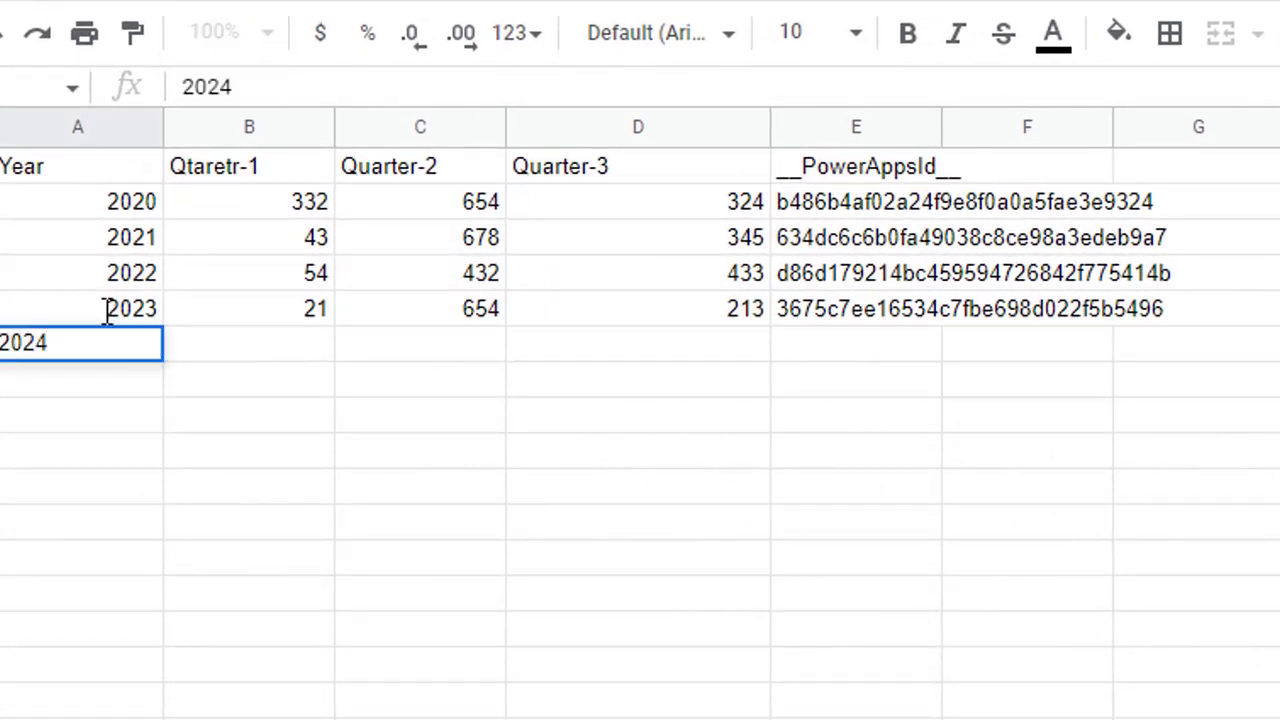
pyautogui.click(298, 346)
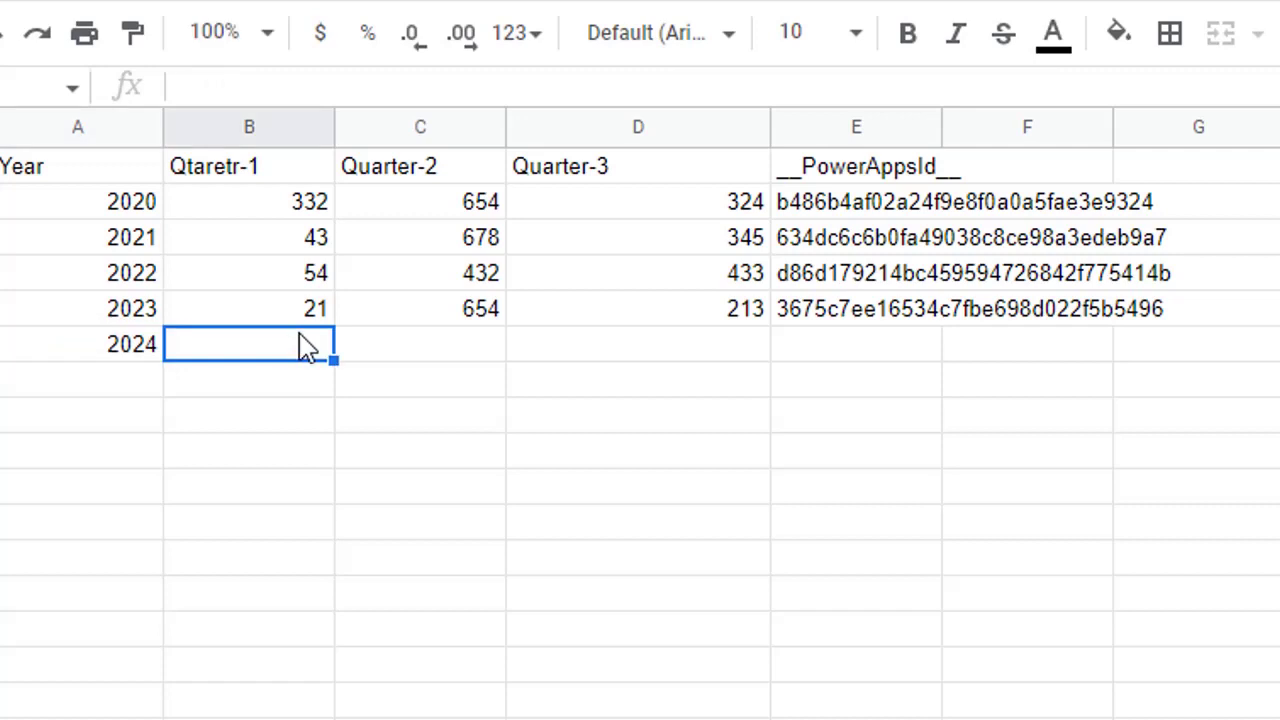
pyautogui.write('444')
pyautogui.click(446, 352)
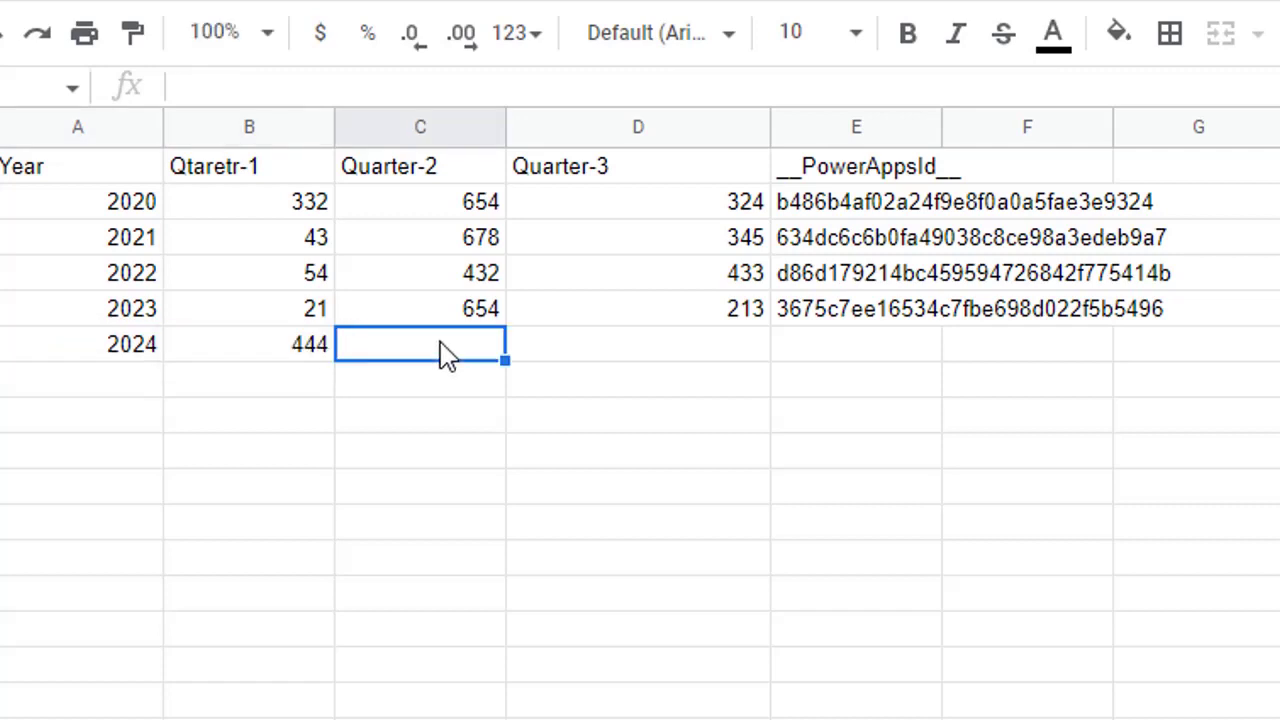
pyautogui.write('345')
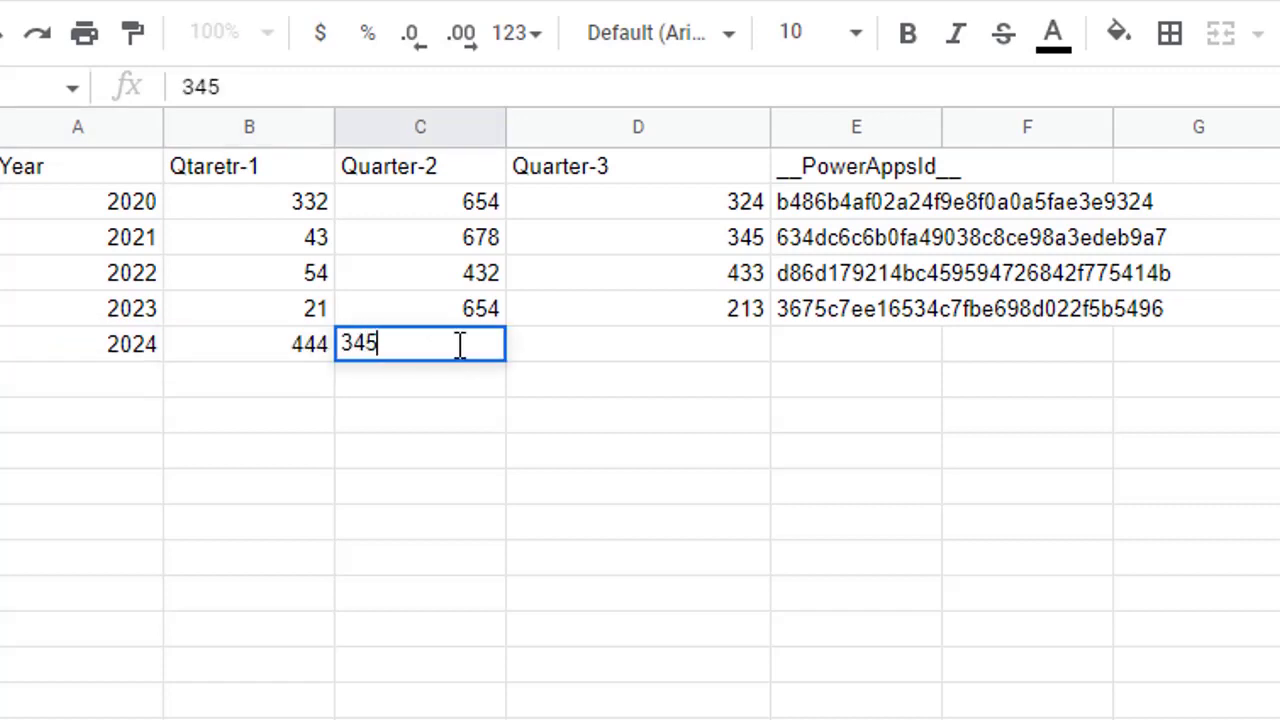
pyautogui.click(641, 350)
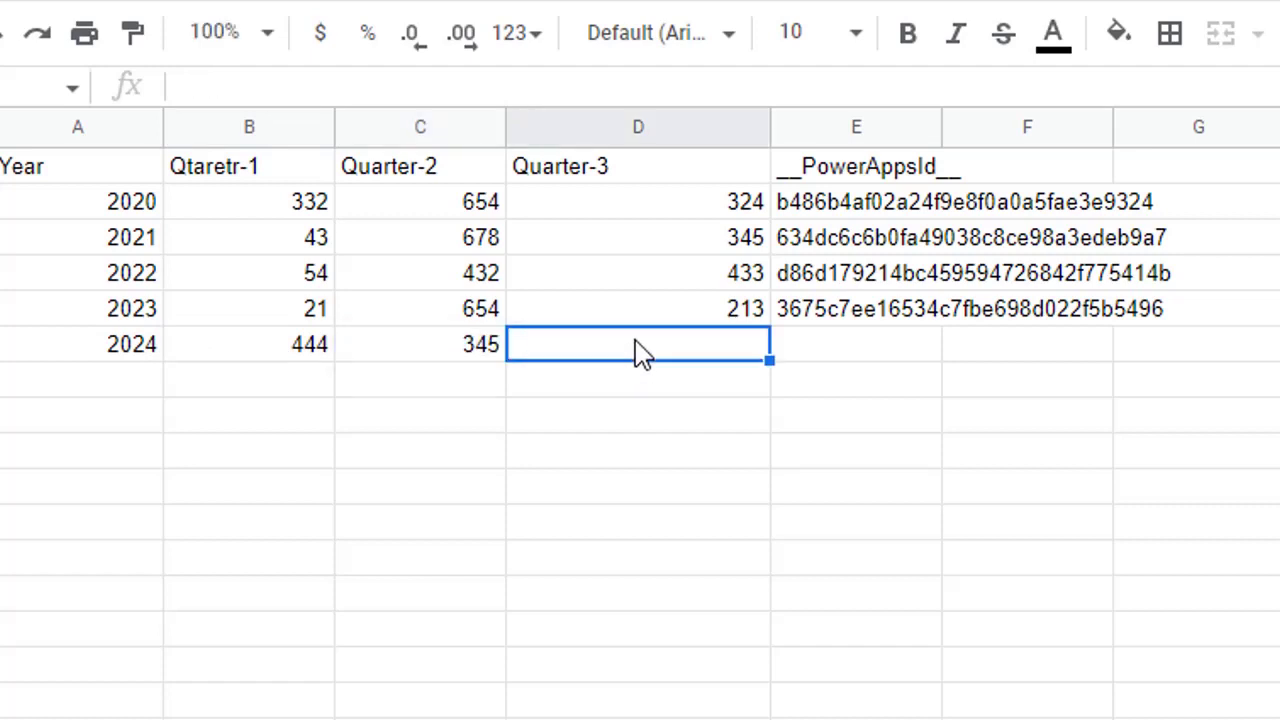
pyautogui.write('456')
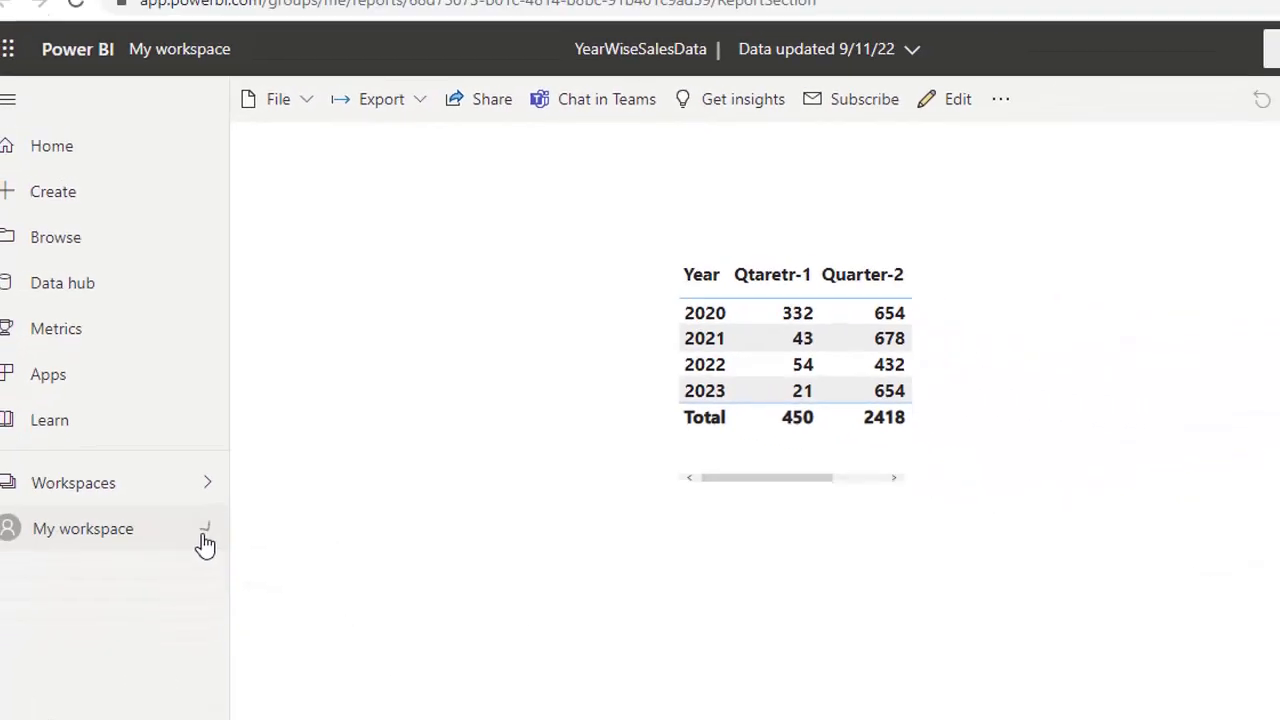
# - Refresh the YearWiseSalesData dataset and reload the report to show the 2024 row (444, 345)
pyautogui.click(204, 534)
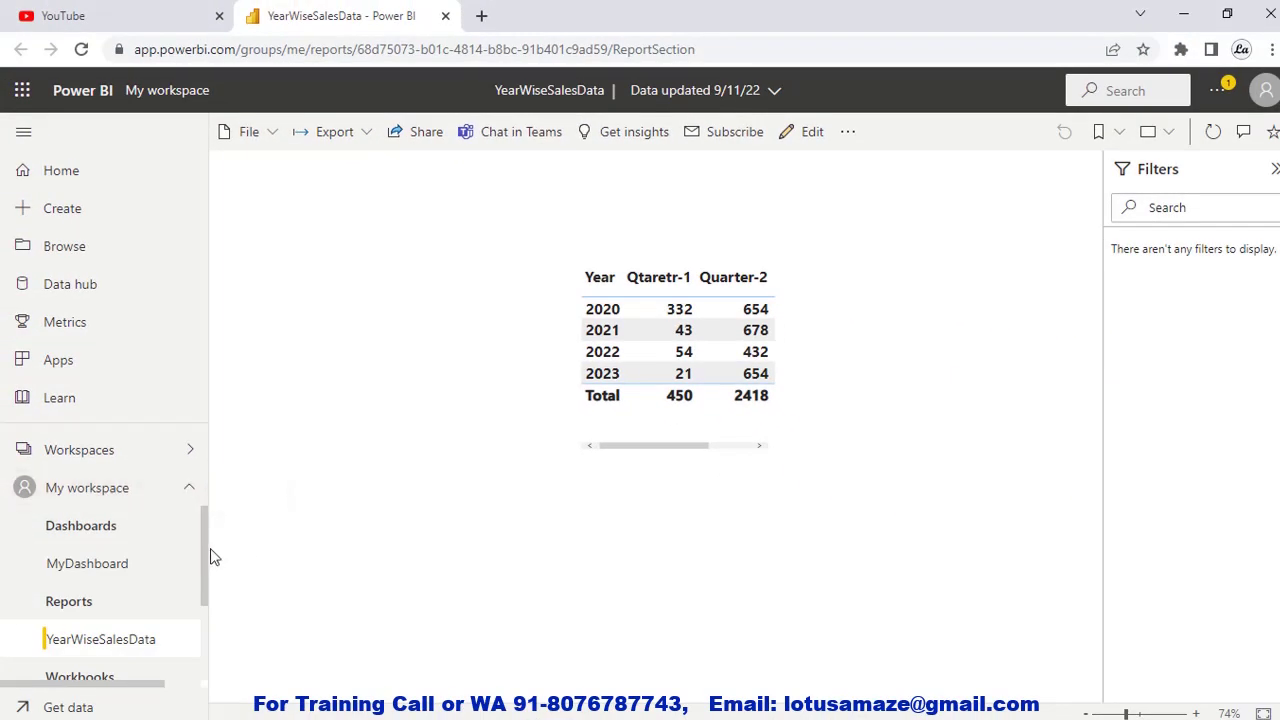
pyautogui.moveTo(205, 563); pyautogui.dragTo(204, 654)
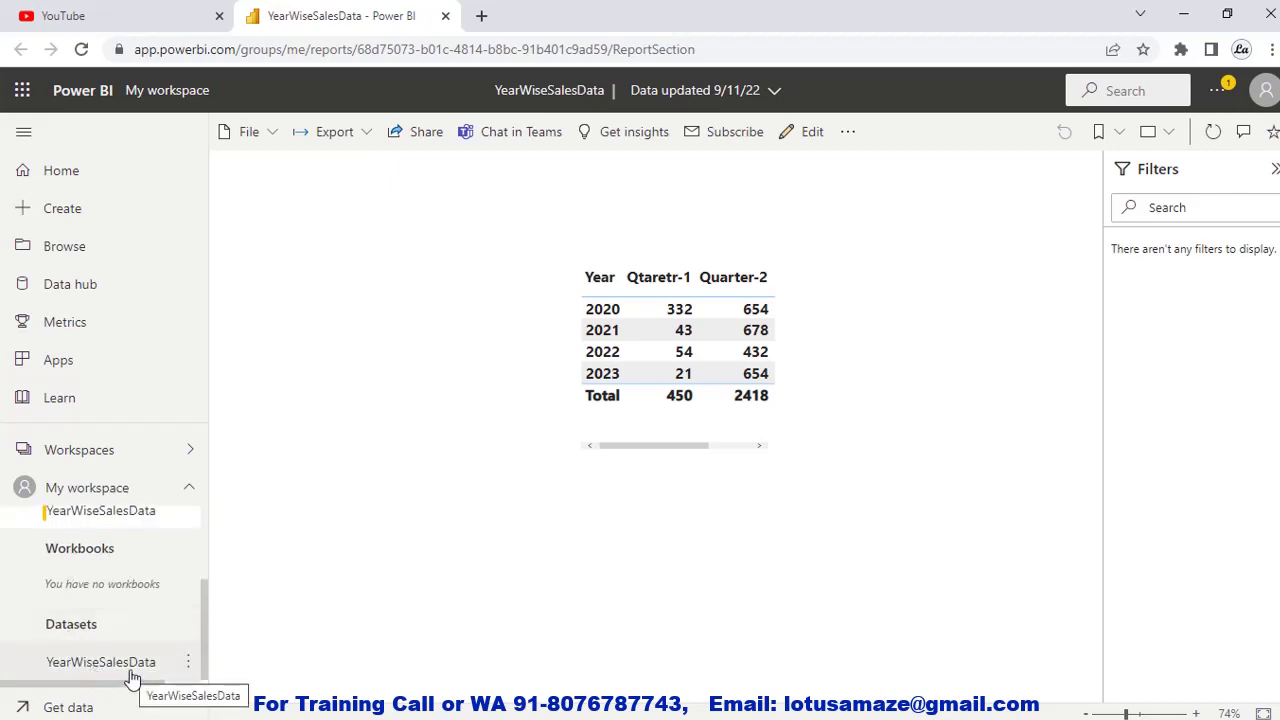
pyautogui.click(188, 668)
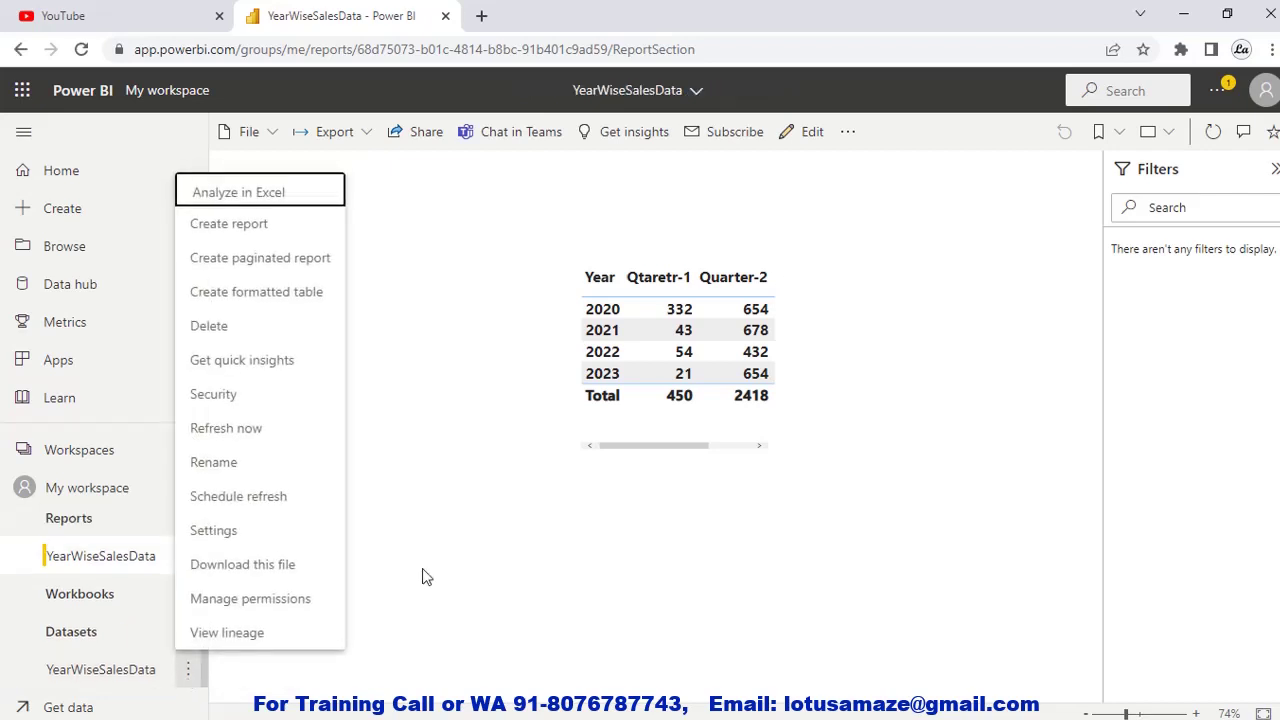
pyautogui.click(256, 436)
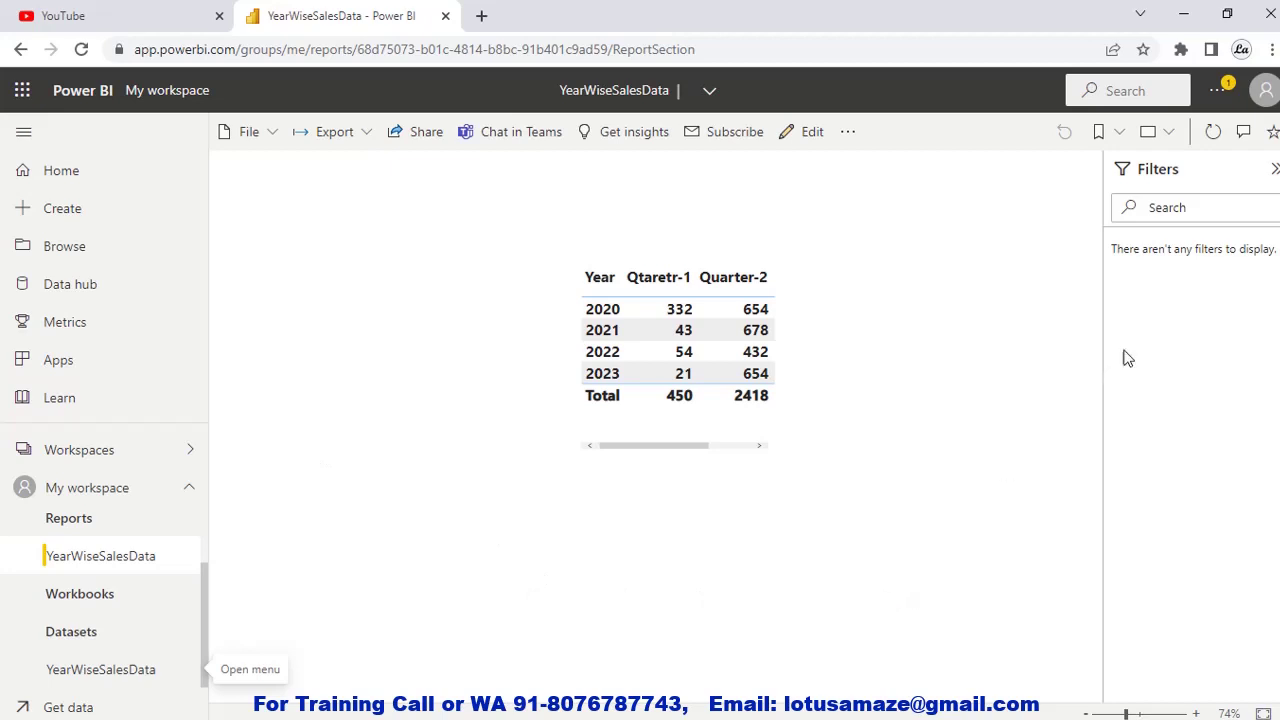
pyautogui.click(1215, 135)
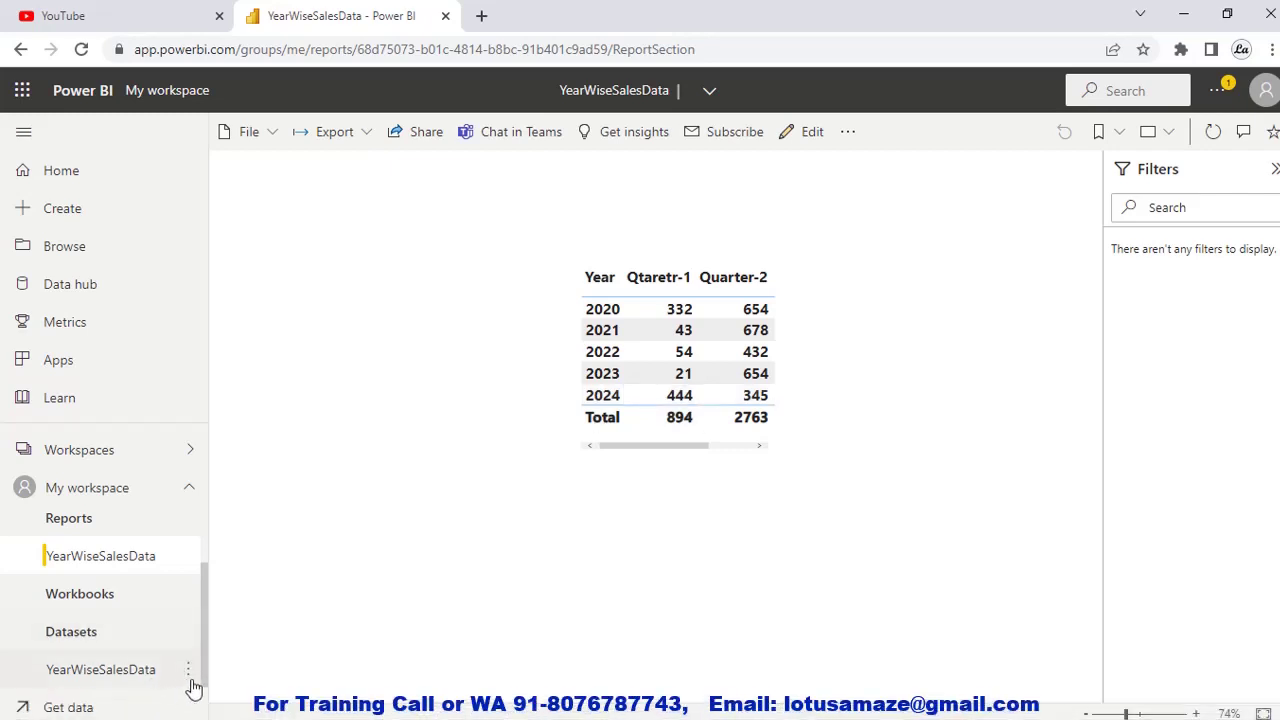
# - Open YearWiseSalesData's scheduled refresh settings and expand Gateway connection, showing no gateway is needed
pyautogui.click(190, 677)
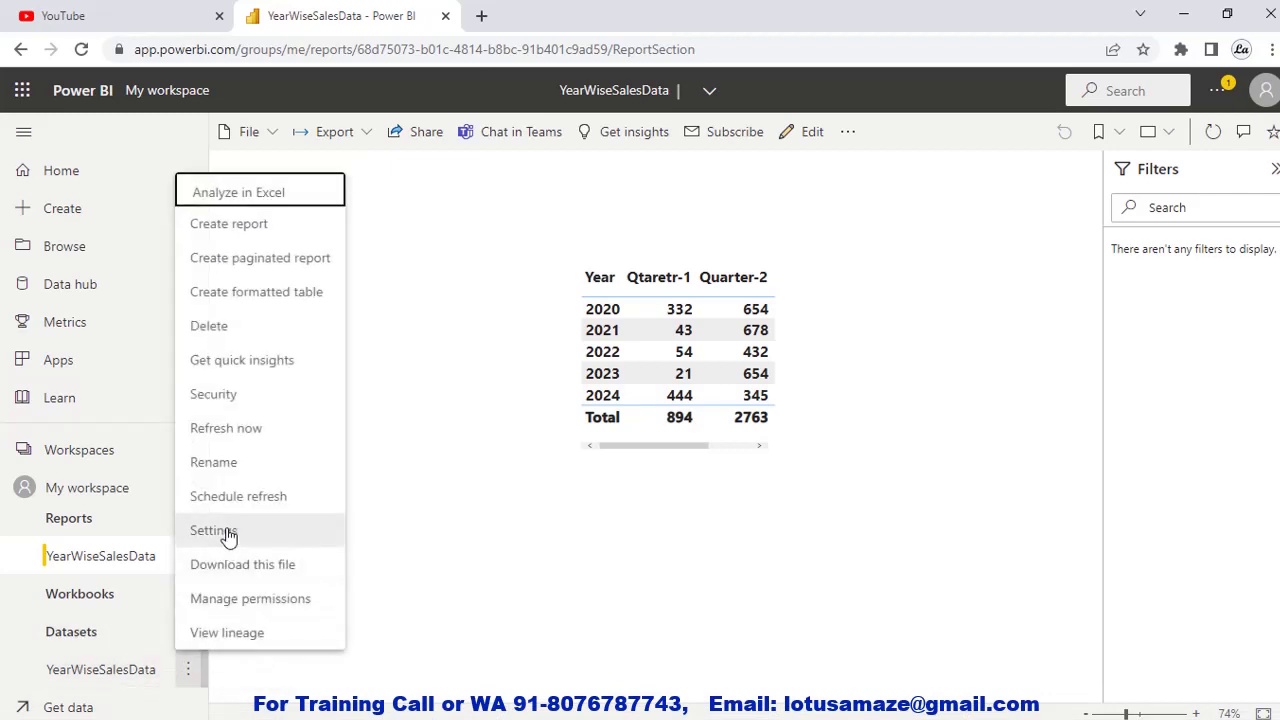
pyautogui.click(264, 500)
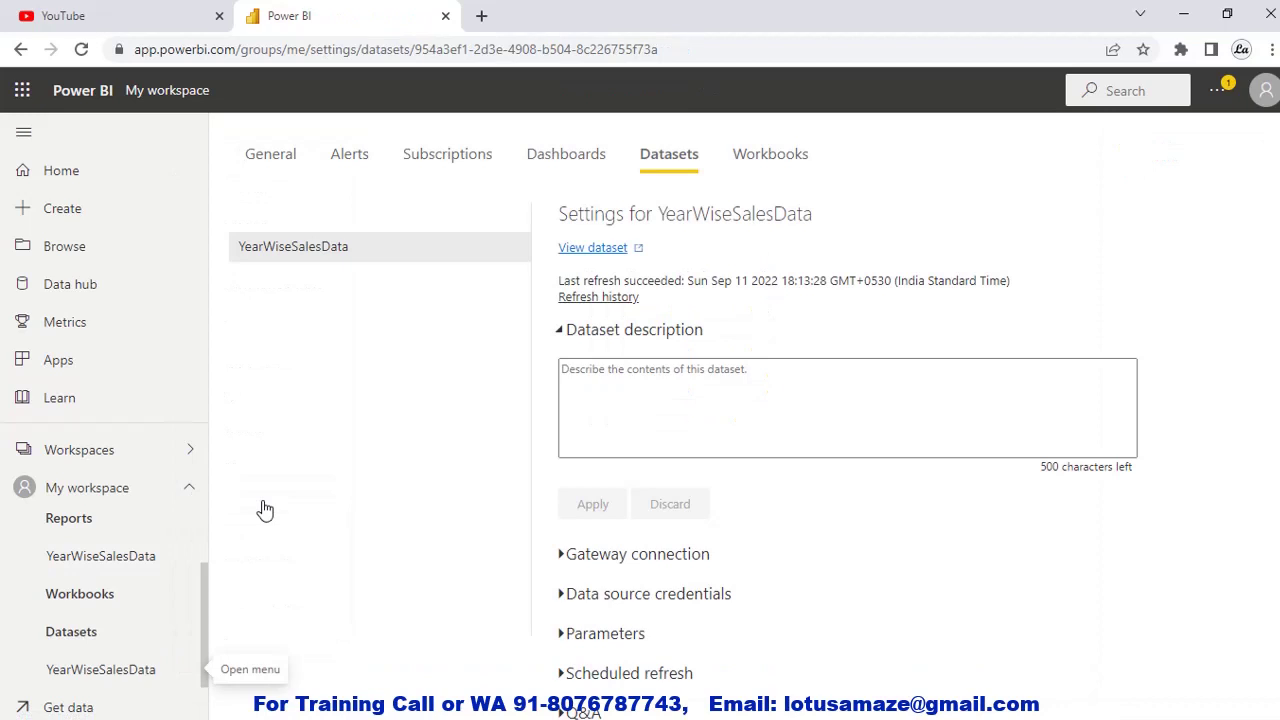
pyautogui.scroll(-2, 837, 571)
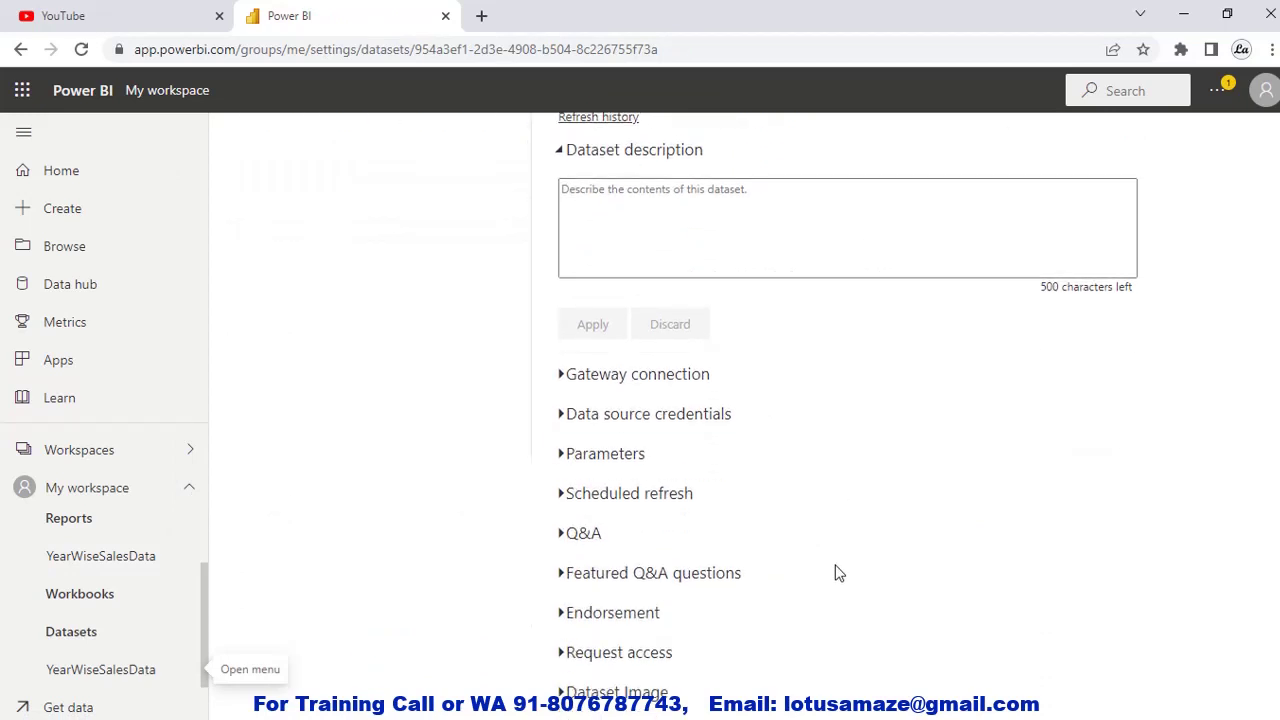
pyautogui.click(563, 378)
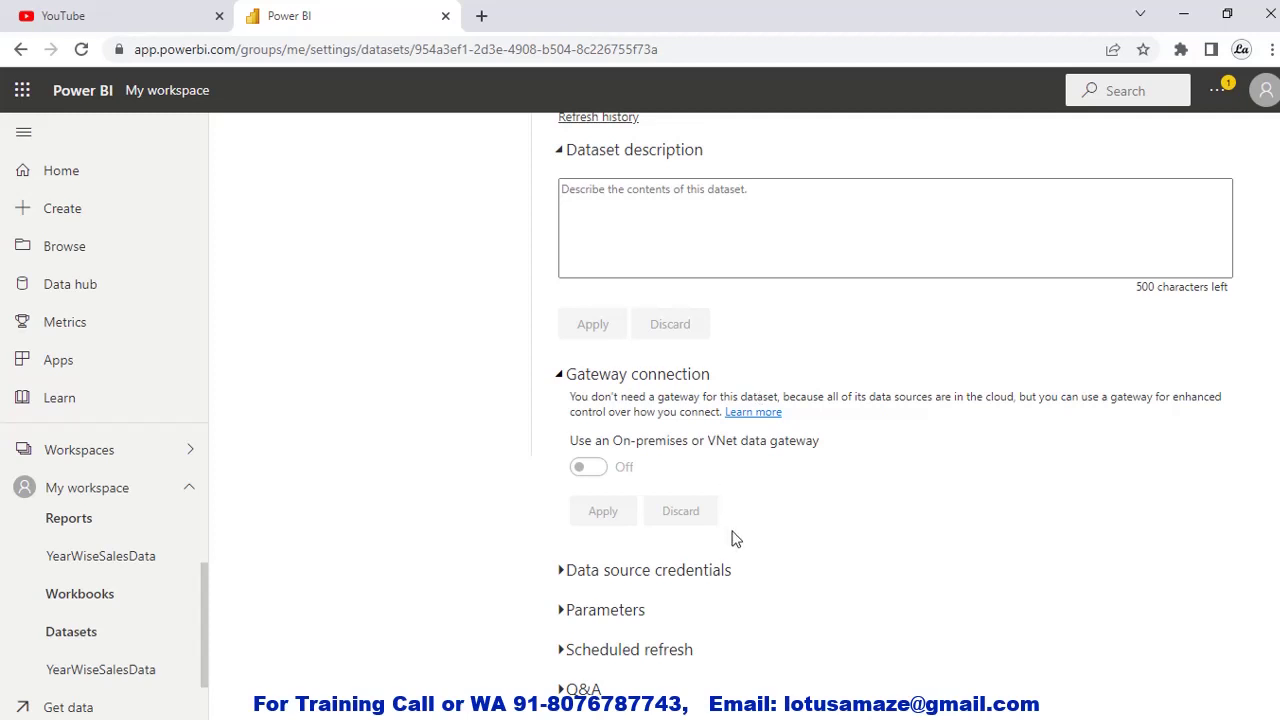
pyautogui.scroll(-2, 731, 537)
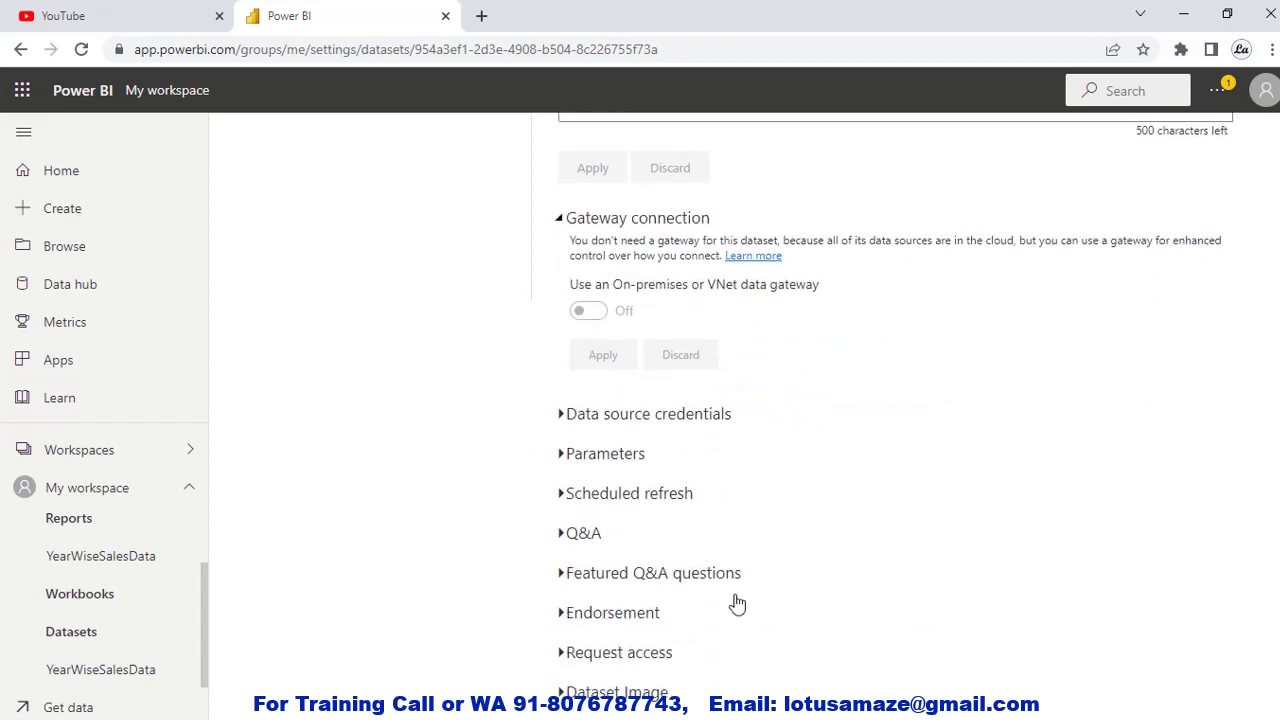
# - Switch the dataset's scheduled refresh on
pyautogui.click(561, 493)
pyautogui.scroll(-2, 776, 495)
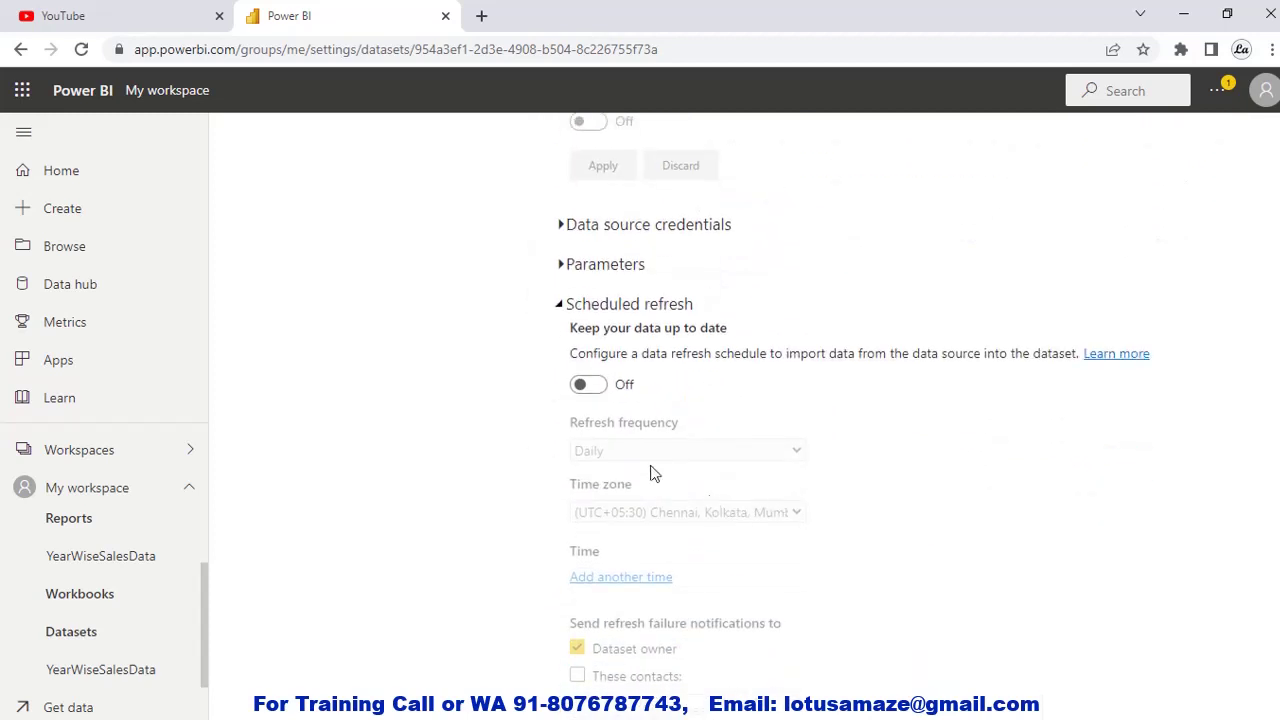
pyautogui.click(600, 389)
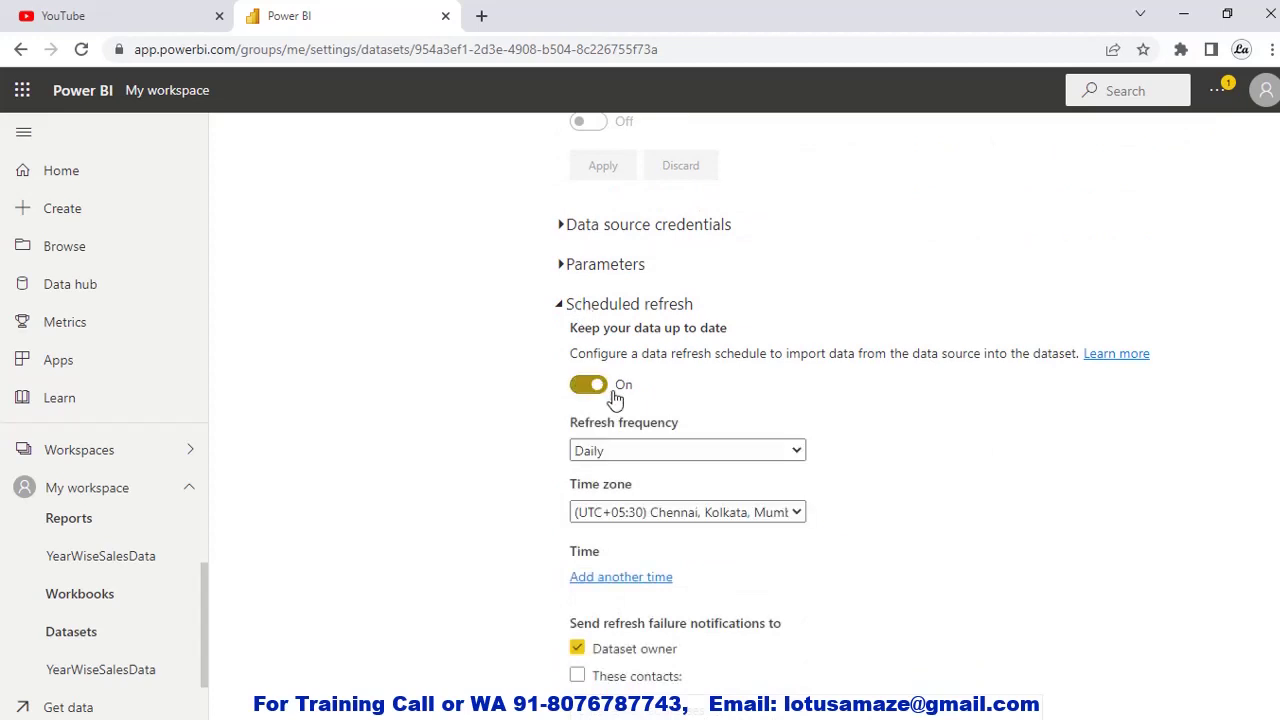
# - Set the refresh frequency to Weekly, keeping all seven days checked
pyautogui.click(642, 453)
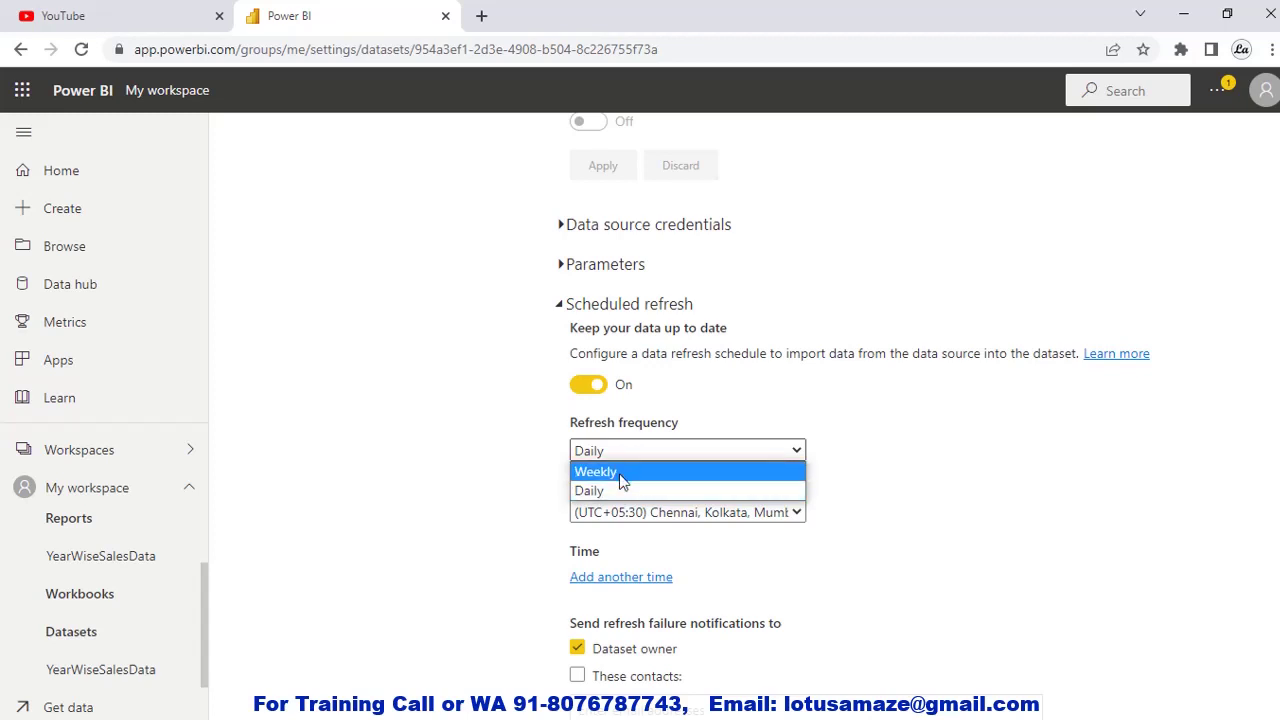
pyautogui.click(620, 472)
pyautogui.scroll(-2, 811, 514)
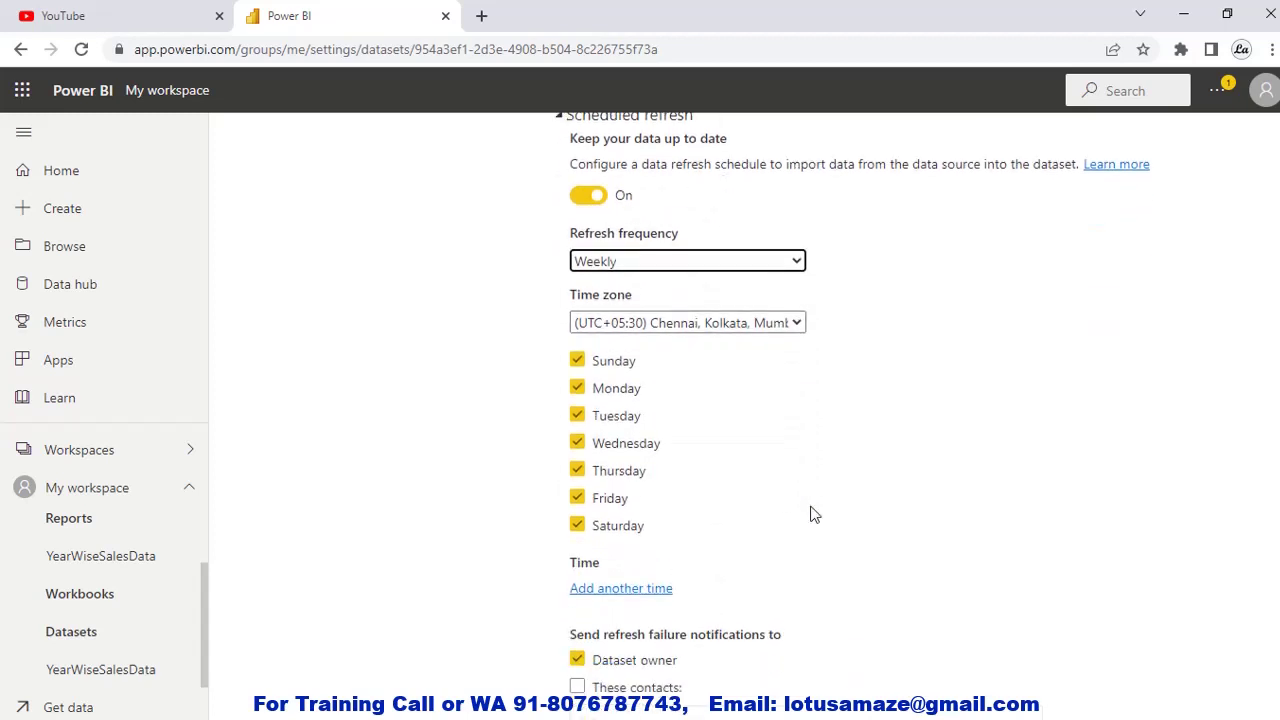
pyautogui.click(578, 414)
pyautogui.click(578, 414)
# - Switch the refresh frequency to Daily and add four 1:00 AM refresh time slots
pyautogui.click(663, 266)
pyautogui.click(663, 299)
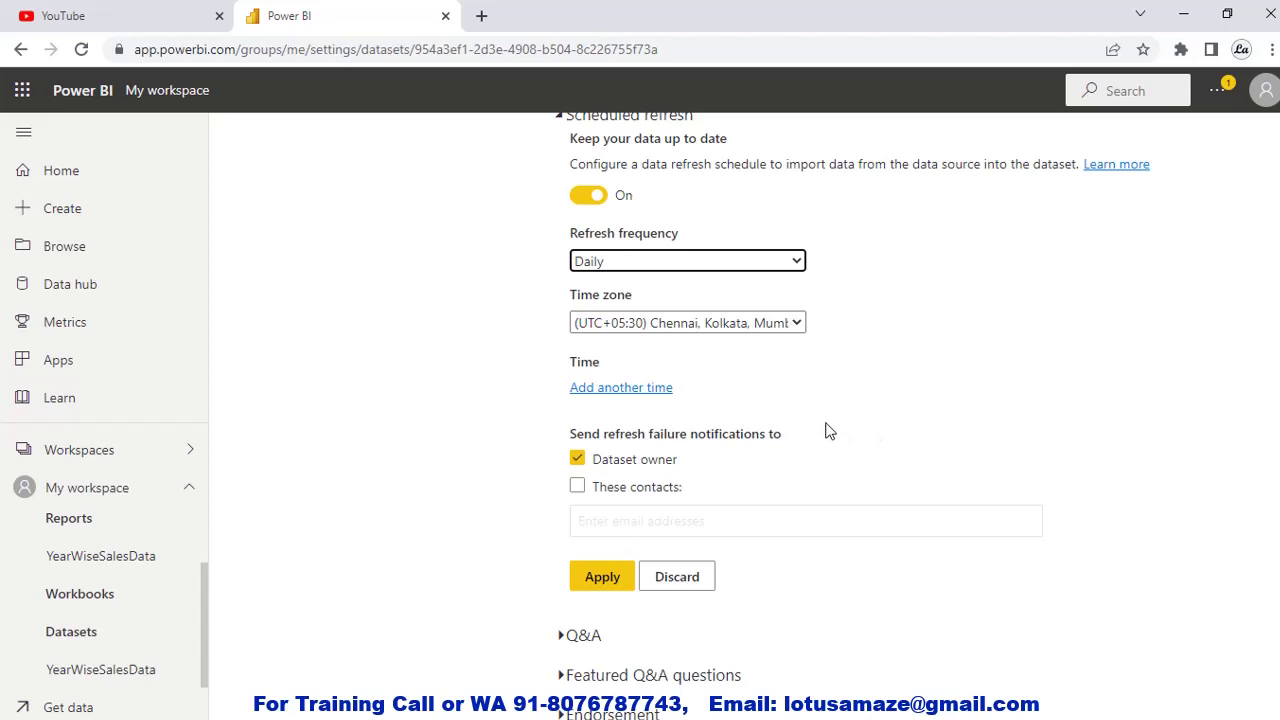
pyautogui.click(645, 389)
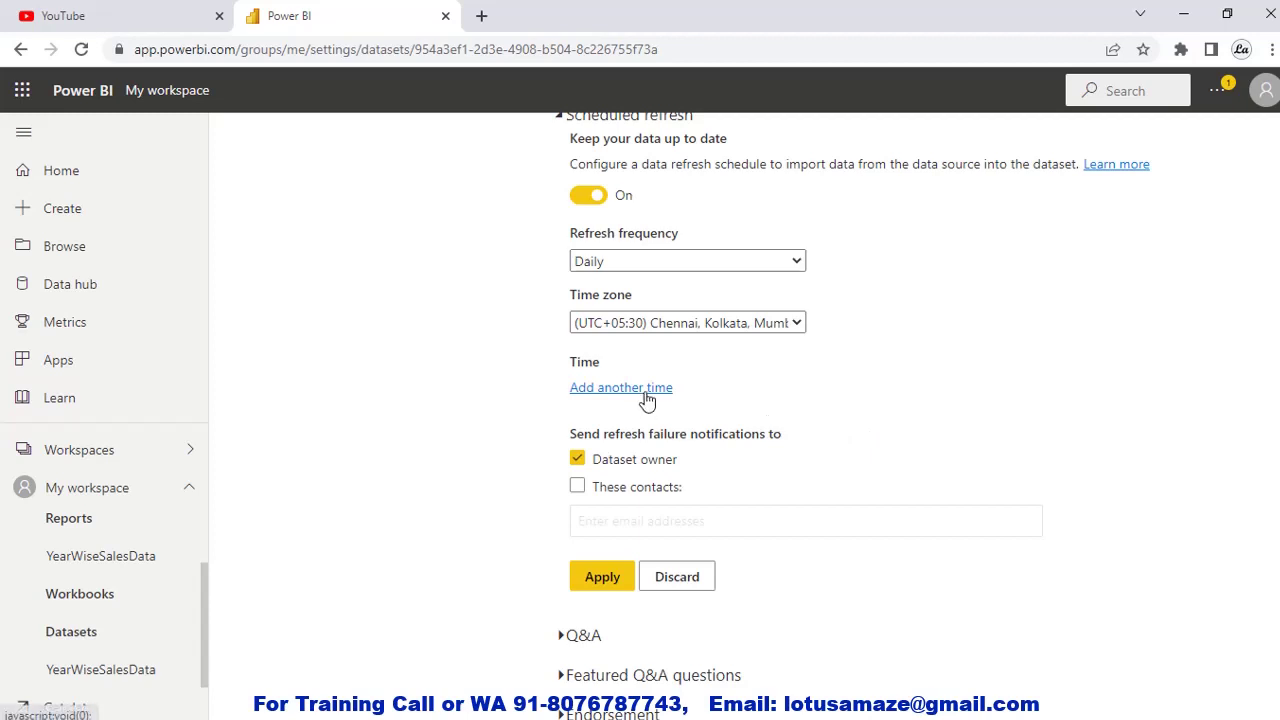
pyautogui.click(666, 432)
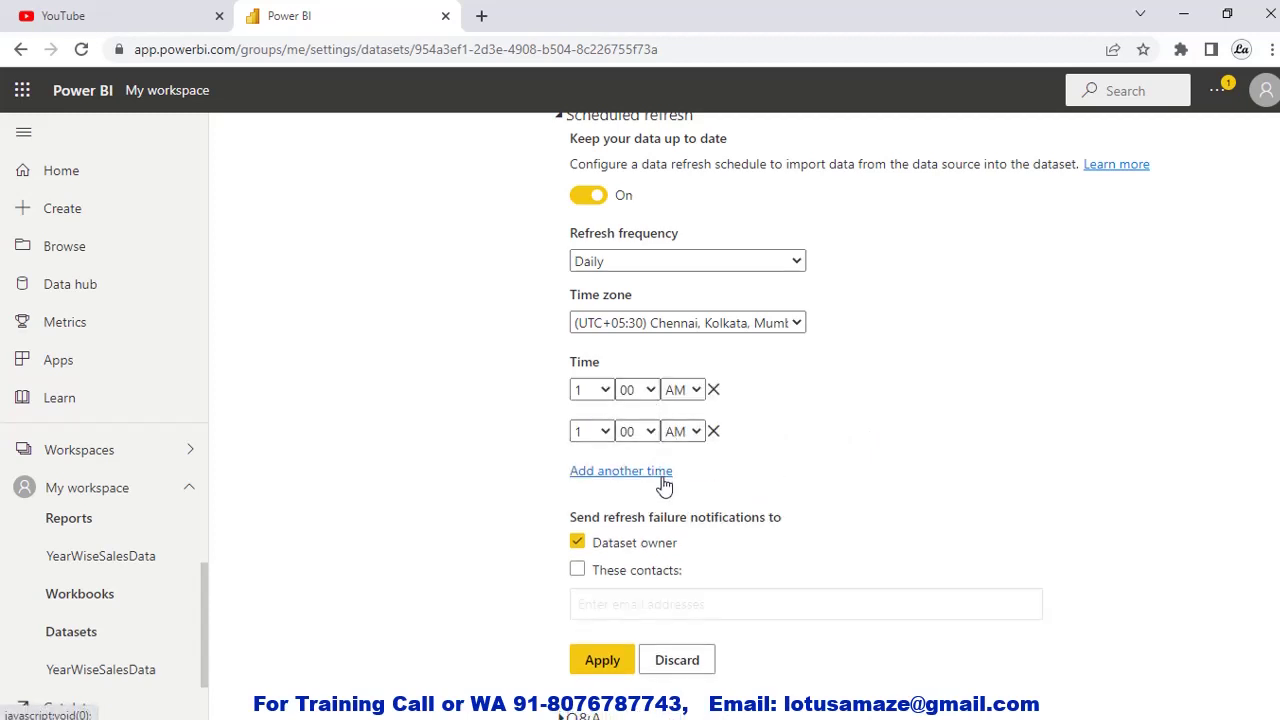
pyautogui.click(664, 470)
pyautogui.click(667, 519)
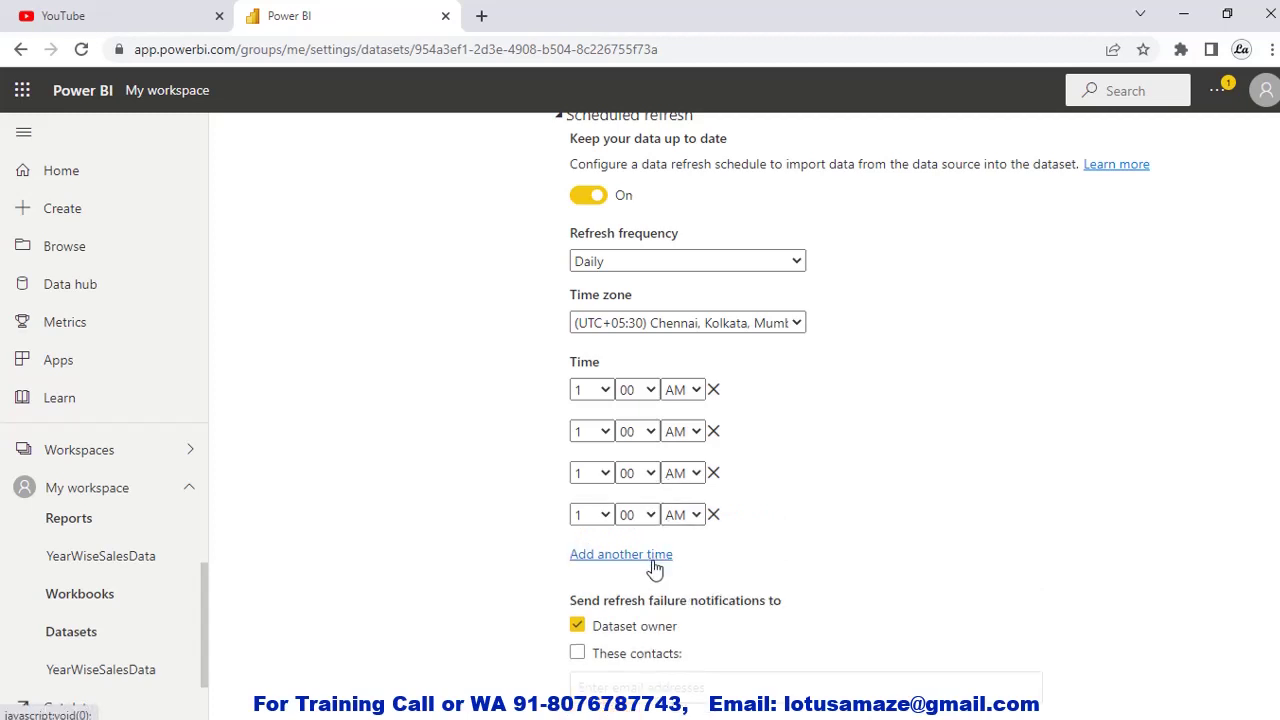
# - Add four more 1:00 AM time slots, bringing the daily schedule to eight
pyautogui.click(655, 556)
pyautogui.scroll(-1, 750, 551)
pyautogui.click(664, 503)
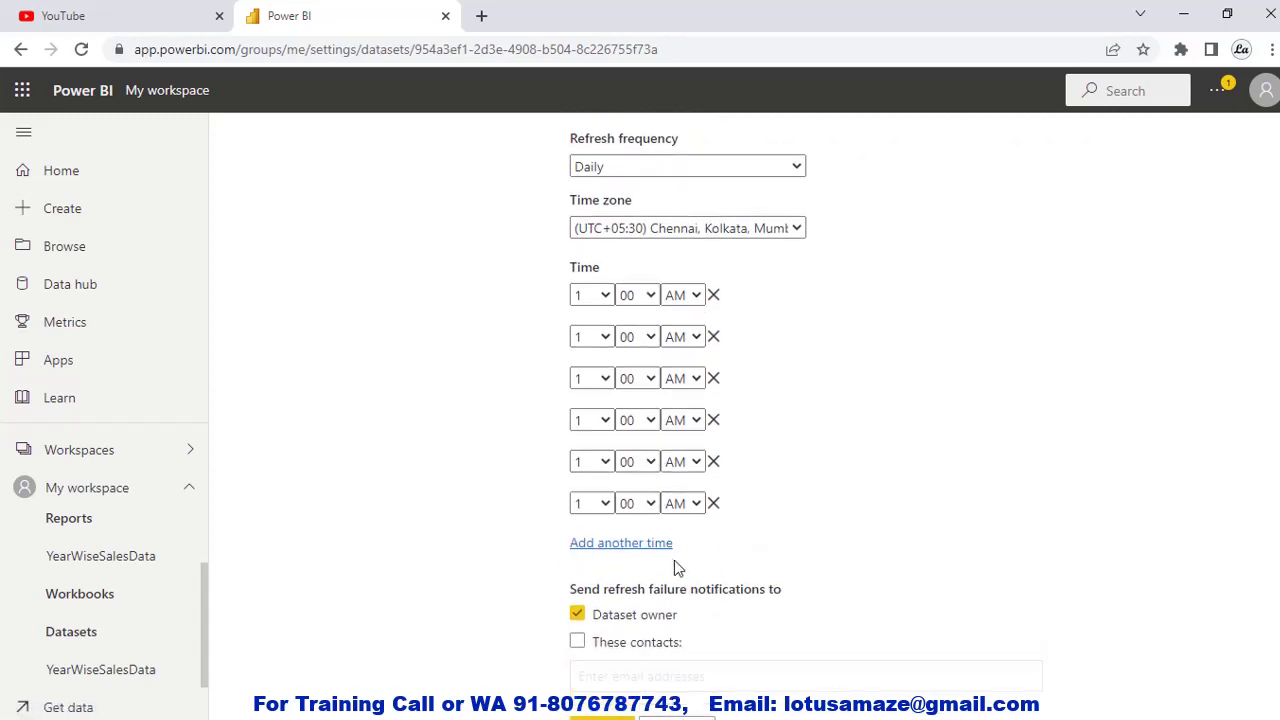
pyautogui.click(668, 546)
pyautogui.click(664, 586)
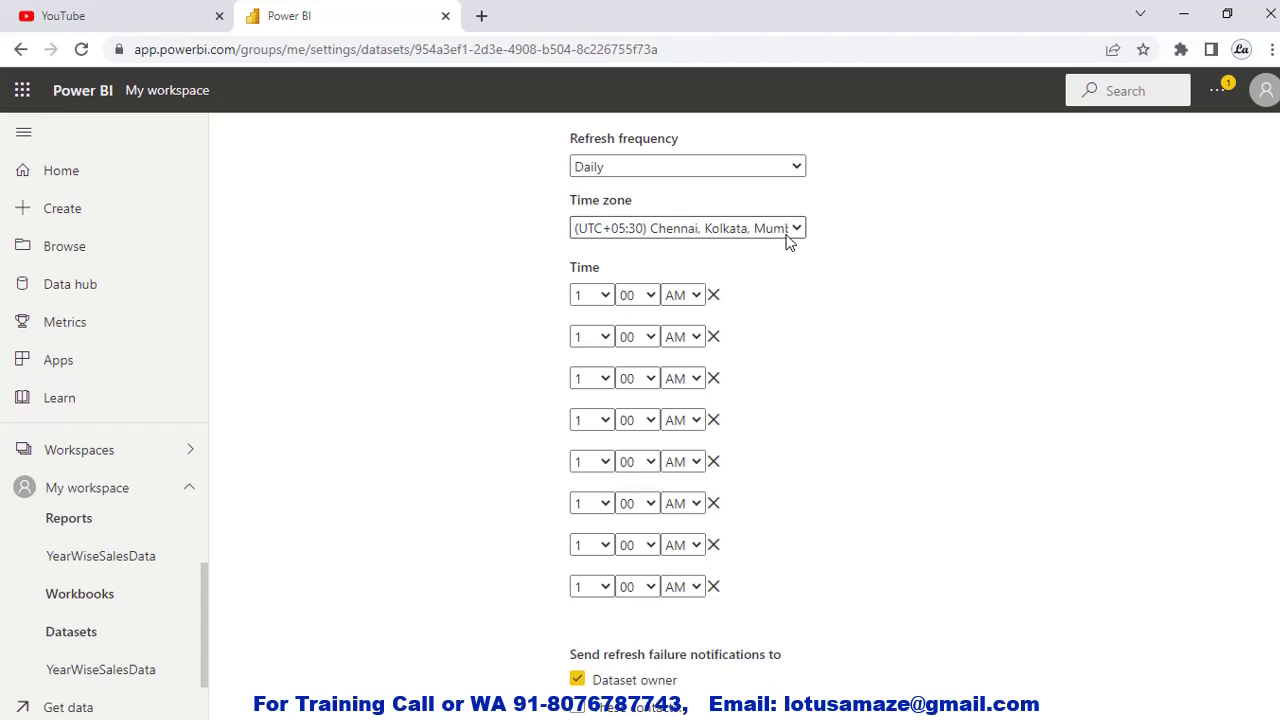
pyautogui.scroll(-2, 664, 472)
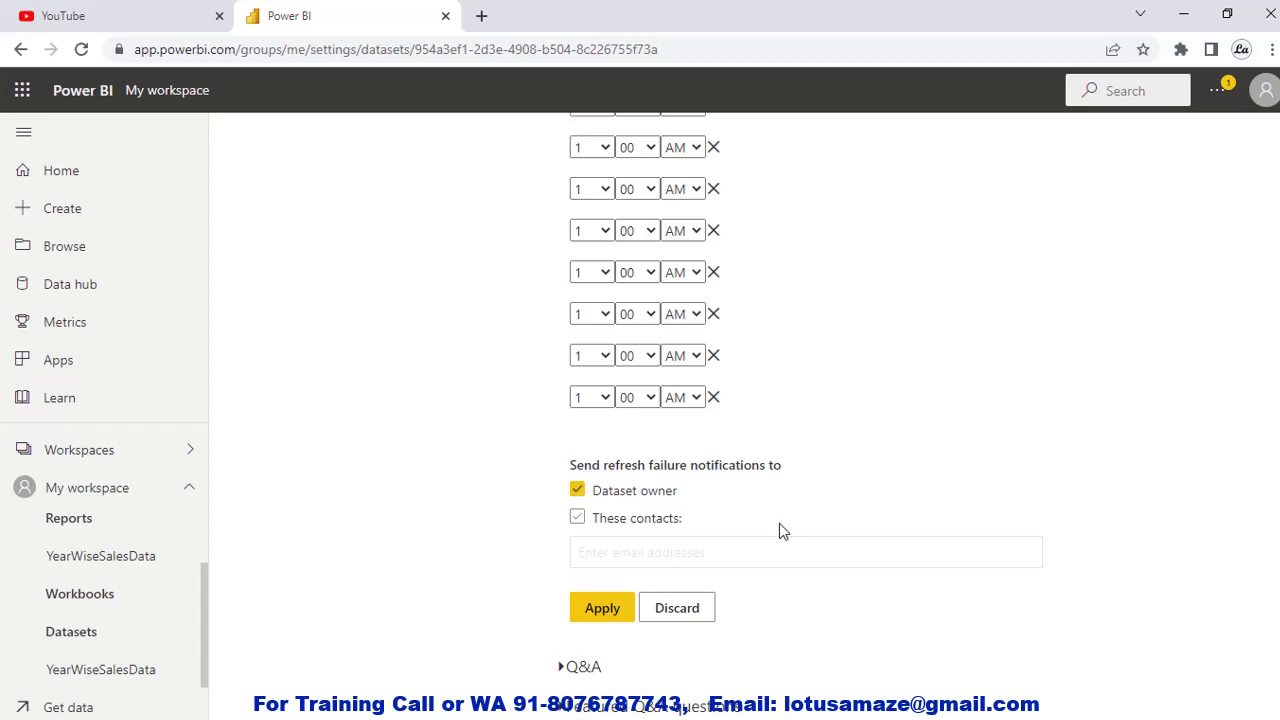
pyautogui.scroll(2, 779, 523)
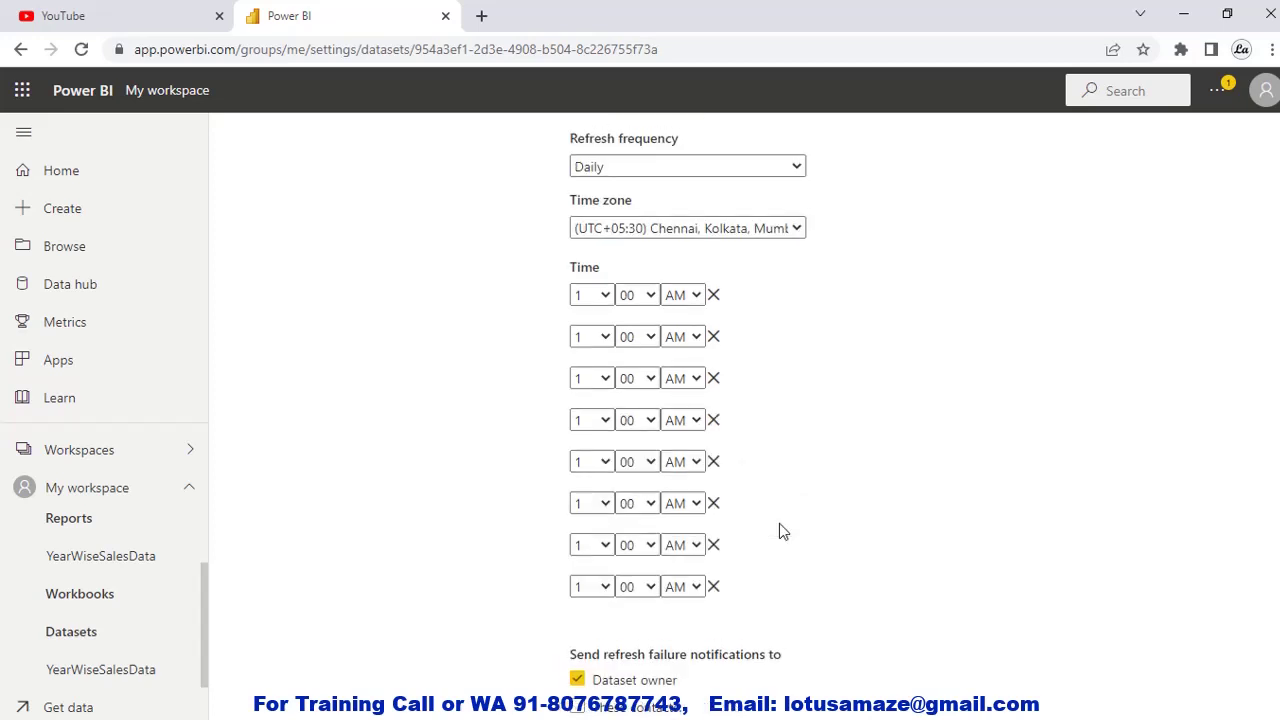